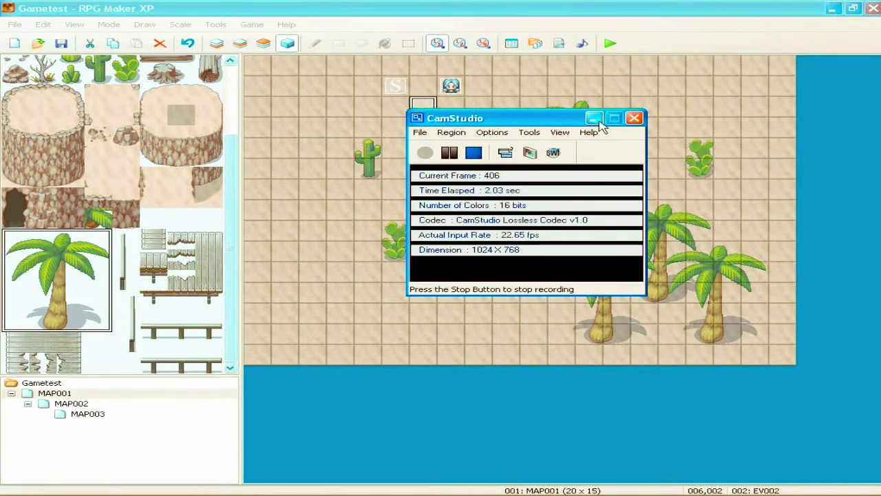
Step: Dismiss the floating window and inspect the reference event on the map without changing it
{"action": "left_click", "coordinate": [594, 119]}
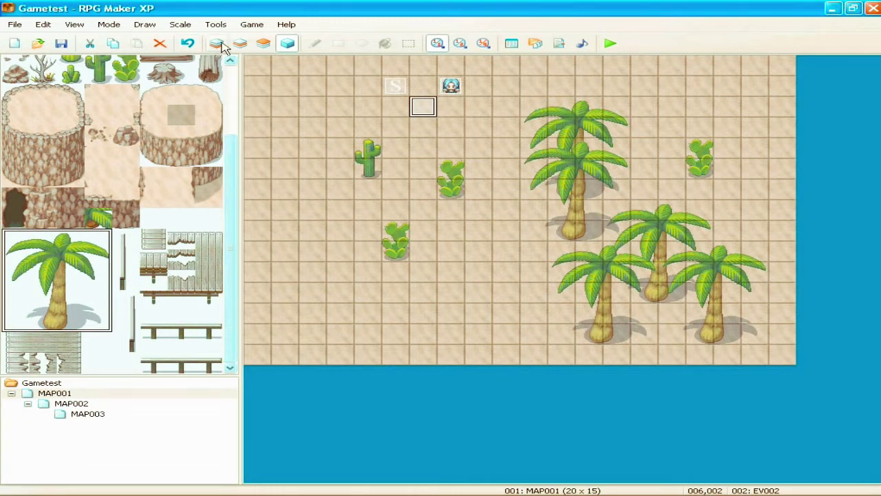
{"action": "right_click", "coordinate": [452, 87]}
{"action": "left_click", "coordinate": [485, 92]}
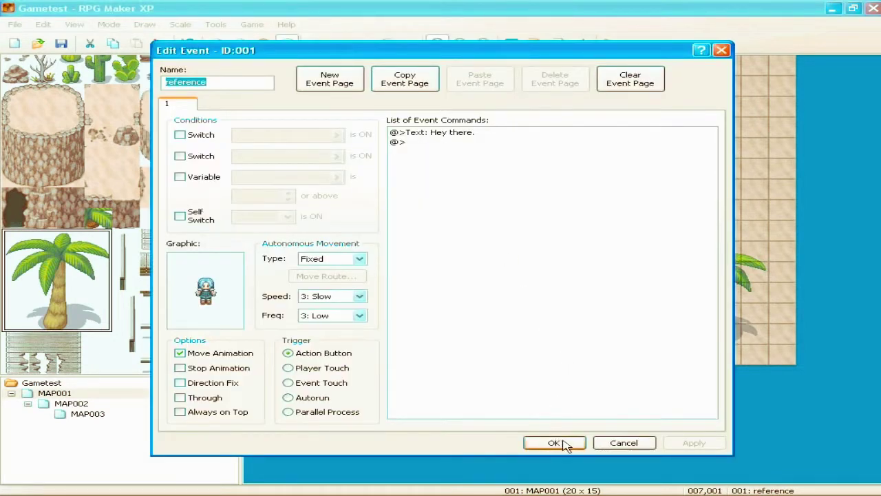
{"action": "left_click", "coordinate": [606, 448]}
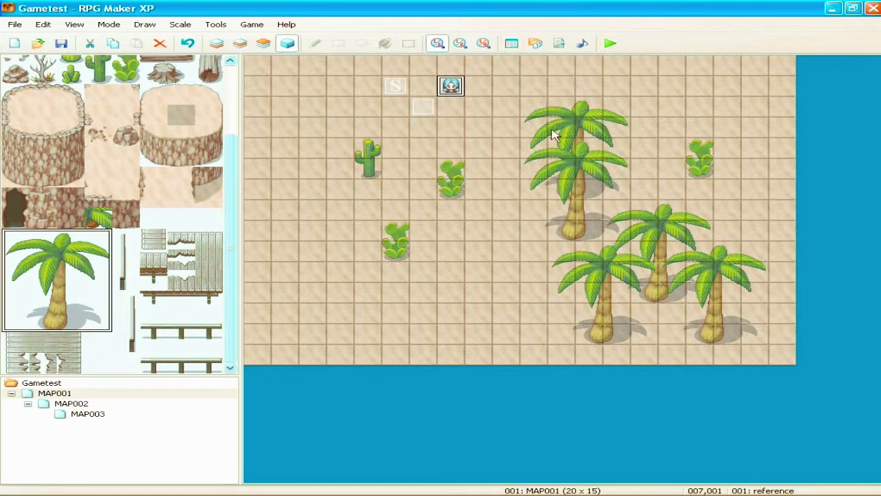
Step: Glance at the File menu and try the map at 1/2 and 1/4 scale before restoring full scale
{"action": "left_click", "coordinate": [18, 25]}
{"action": "left_click", "coordinate": [22, 26]}
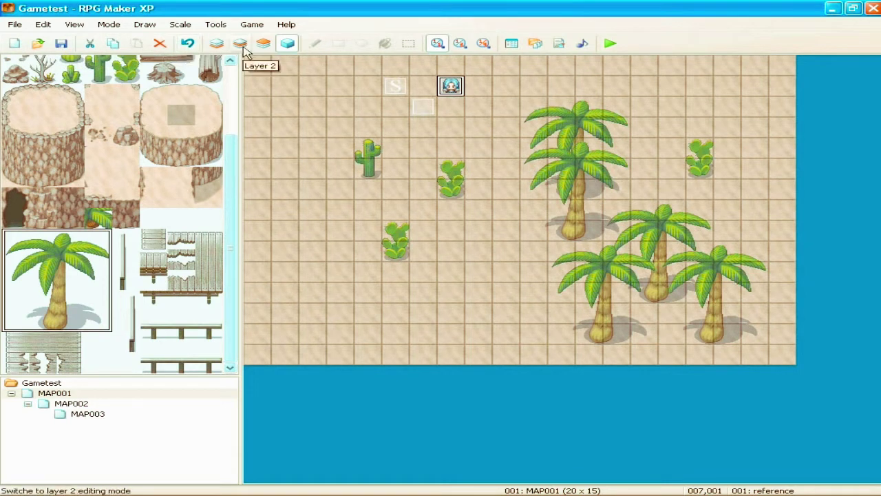
{"action": "left_click", "coordinate": [460, 43]}
{"action": "left_click", "coordinate": [482, 44]}
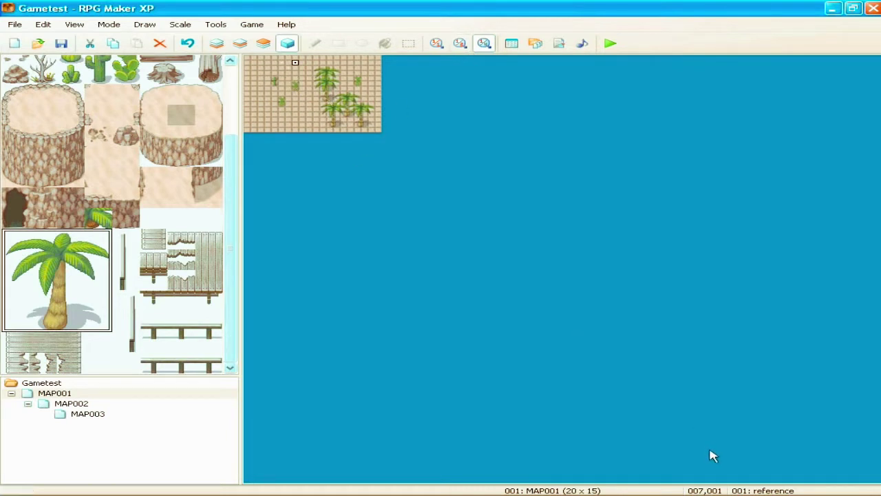
{"action": "left_click", "coordinate": [437, 44]}
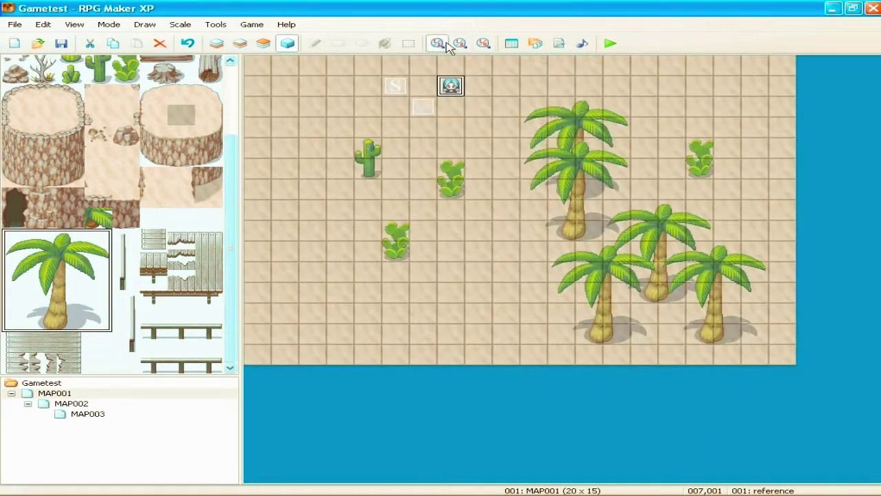
Step: Open the Database on the Actors tab and browse the first few actors
{"action": "left_click", "coordinate": [511, 45]}
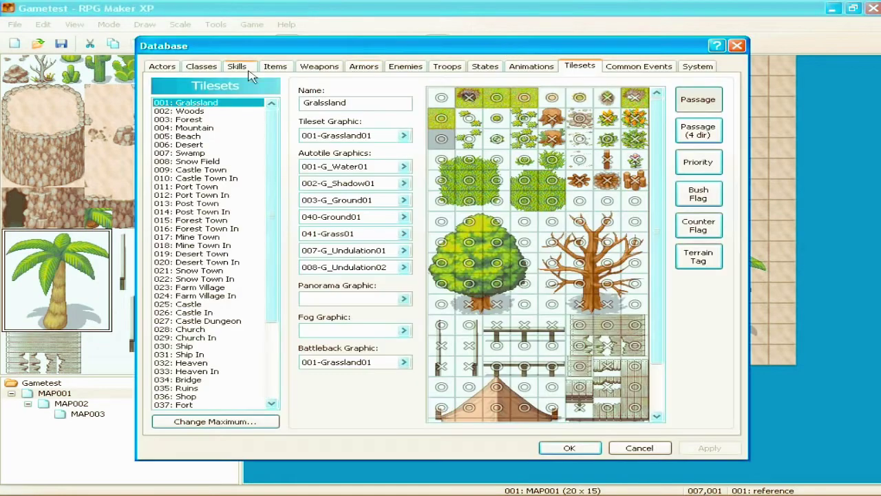
{"action": "left_click", "coordinate": [165, 67]}
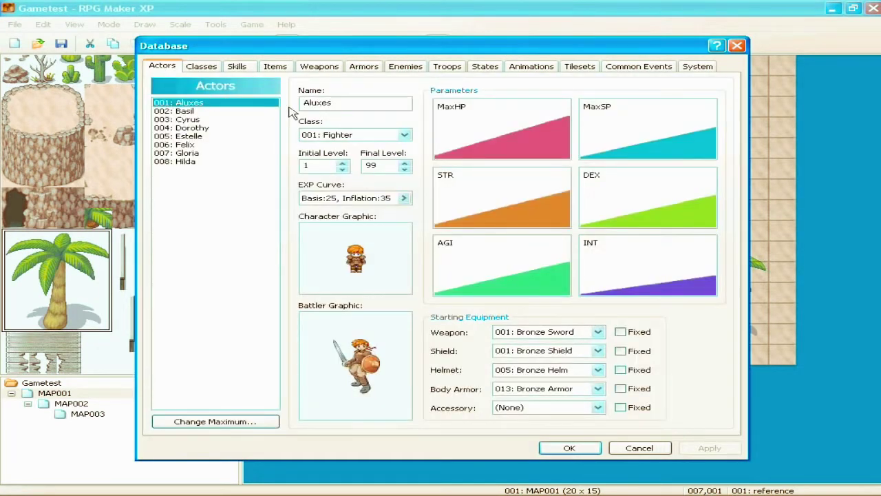
{"action": "left_click_drag", "start_coordinate": [436, 53], "coordinate": [497, 77]}
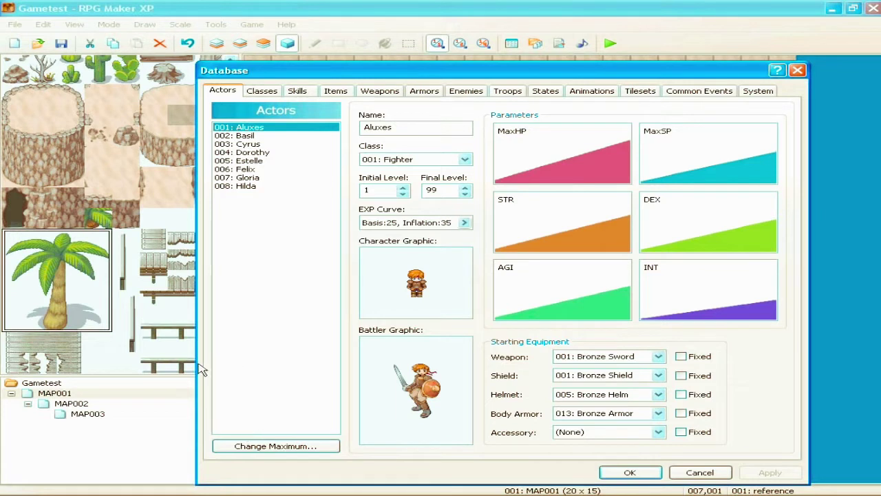
{"action": "left_click", "coordinate": [263, 135]}
{"action": "left_click", "coordinate": [256, 144]}
{"action": "left_click", "coordinate": [256, 152]}
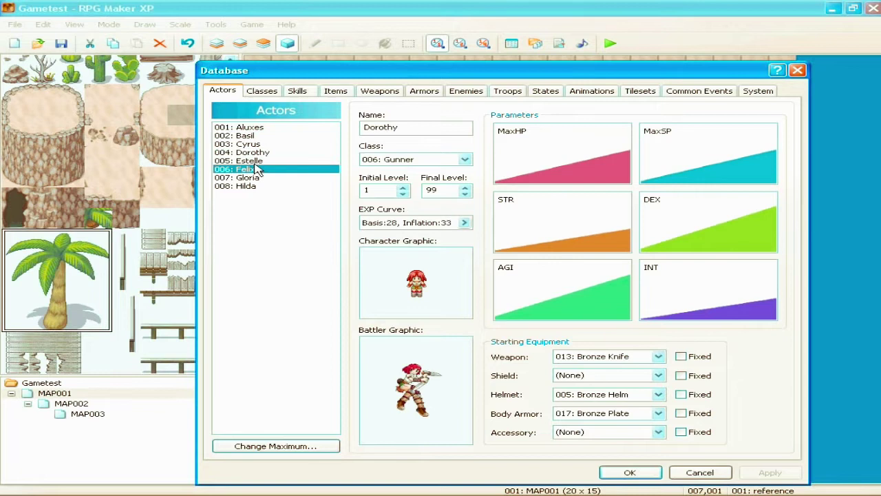
{"action": "left_click", "coordinate": [261, 128]}
Step: Delete the actor entries from 008 (Hilda) up to 001 so every slot is blank
{"action": "left_click", "coordinate": [256, 186]}
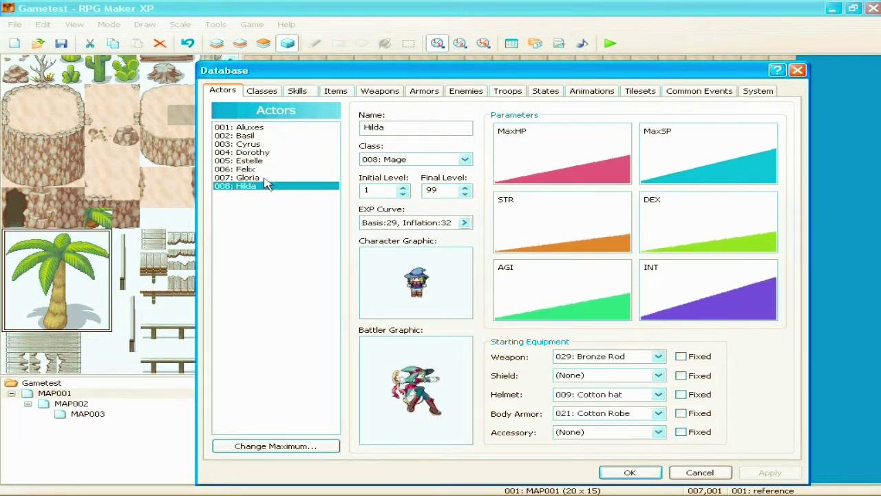
{"action": "key", "text": "Delete"}
{"action": "key", "text": "Up"}
{"action": "key", "text": "Delete"}
{"action": "key", "text": "Up"}
{"action": "key", "text": "Delete"}
{"action": "key", "text": "Up"}
{"action": "key", "text": "Delete"}
{"action": "key", "text": "Up"}
{"action": "key", "text": "Delete"}
{"action": "key", "text": "Up"}
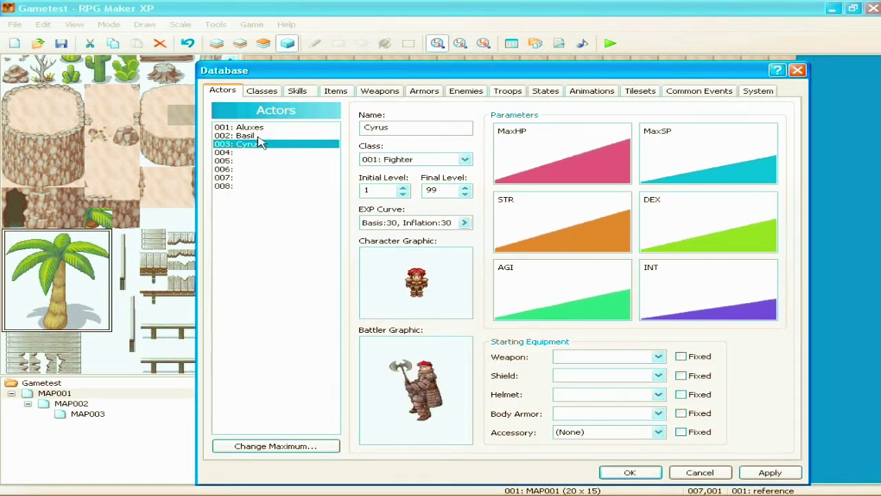
{"action": "key", "text": "Delete"}
{"action": "key", "text": "Up"}
{"action": "key", "text": "Delete"}
{"action": "key", "text": "Up"}
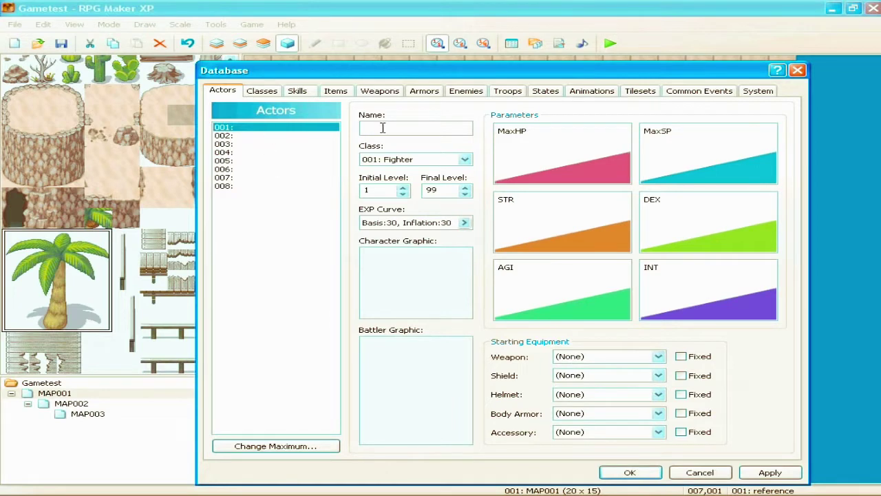
Step: Give actor 001 the 061-Aquatic03 squid character graphic after previewing other sprite sheets
{"action": "double_click", "coordinate": [460, 274]}
{"action": "left_click", "coordinate": [360, 228]}
{"action": "key", "text": "Up"}
{"action": "key", "text": "Up"}
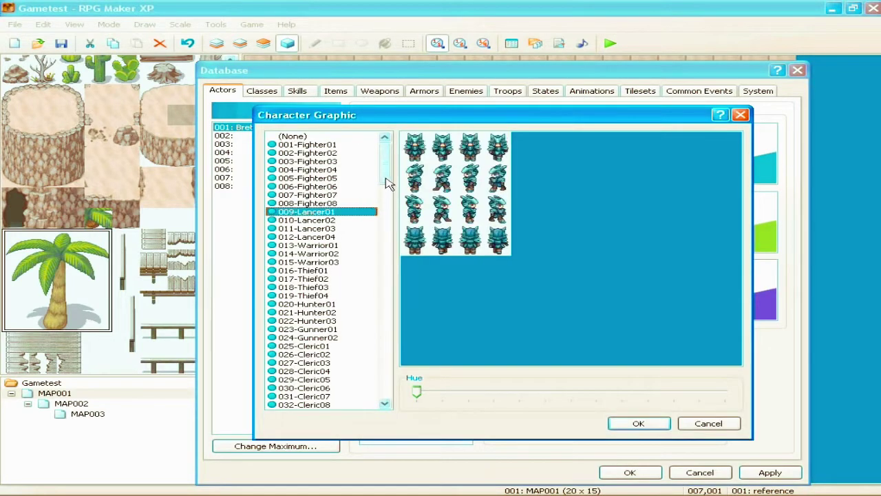
{"action": "left_click_drag", "start_coordinate": [388, 184], "coordinate": [384, 227]}
{"action": "left_click", "coordinate": [343, 248]}
{"action": "left_click", "coordinate": [332, 203]}
{"action": "key", "text": "Up"}
{"action": "key", "text": "Up"}
{"action": "key", "text": "Up"}
{"action": "key", "text": "Up"}
{"action": "key", "text": "Up"}
{"action": "key", "text": "Up"}
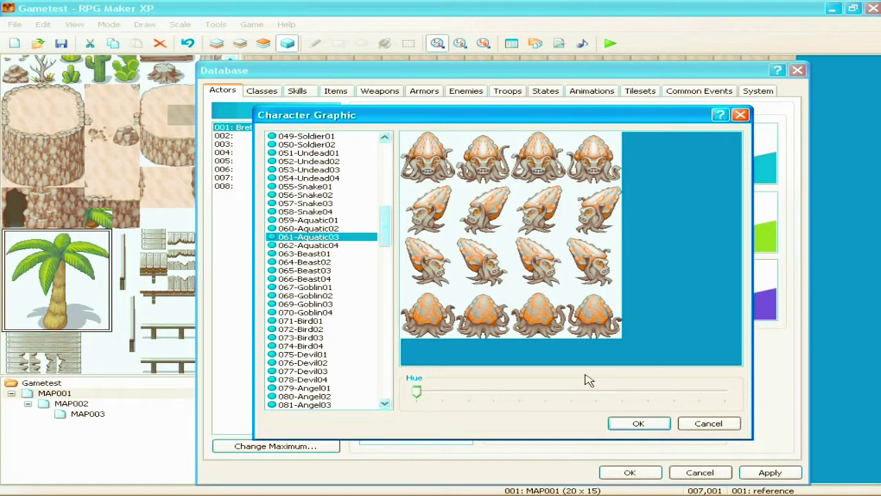
{"action": "left_click", "coordinate": [638, 423]}
Step: Look through the battler graphics and cancel, leaving the battler graphic empty
{"action": "double_click", "coordinate": [403, 394]}
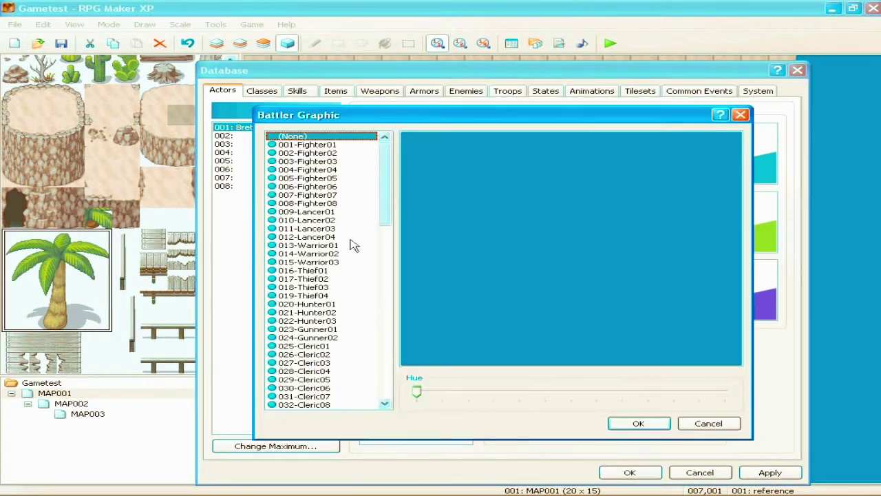
{"action": "left_click_drag", "start_coordinate": [380, 185], "coordinate": [389, 362]}
{"action": "left_click", "coordinate": [688, 423]}
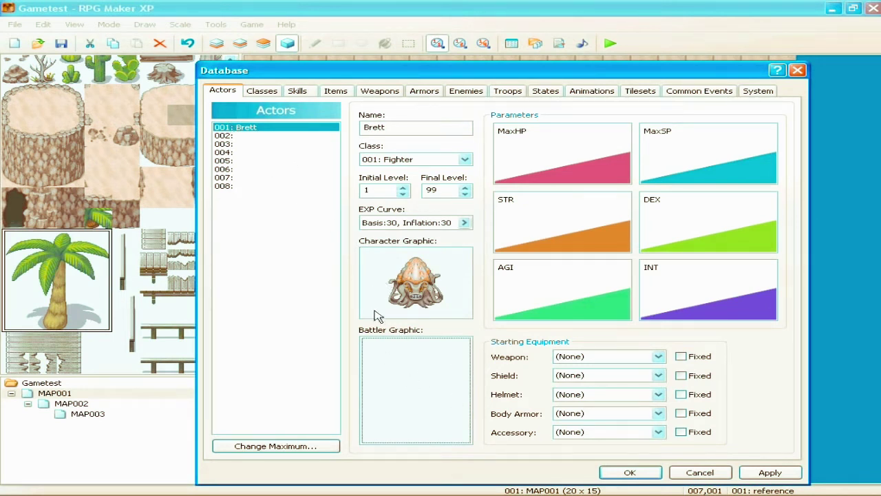
Step: Open Brett's battler picker and browse the monster, angel and bird battlers
{"action": "double_click", "coordinate": [420, 374]}
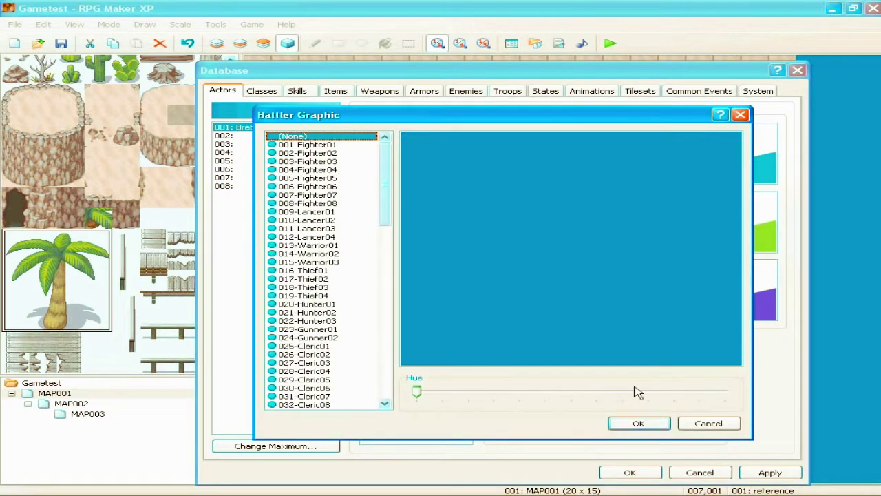
{"action": "left_click_drag", "start_coordinate": [392, 192], "coordinate": [411, 391]}
{"action": "left_click", "coordinate": [323, 295]}
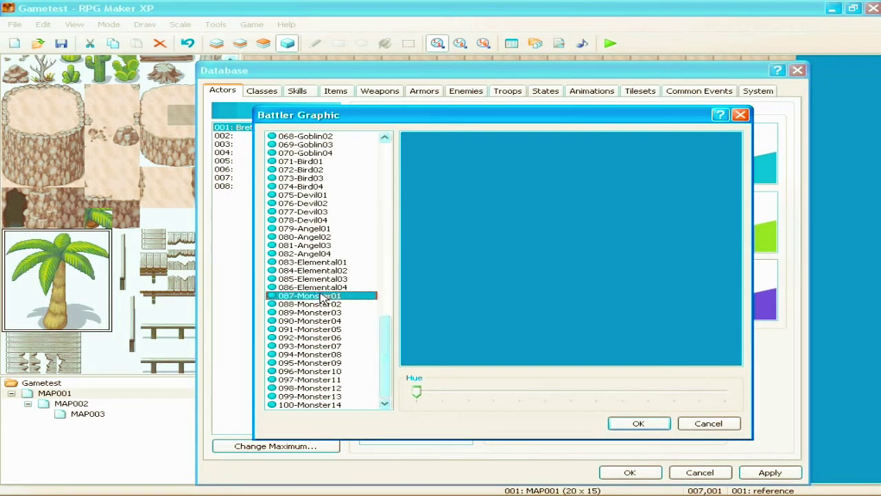
{"action": "left_click", "coordinate": [329, 303]}
{"action": "left_click", "coordinate": [334, 312]}
{"action": "left_click", "coordinate": [336, 321]}
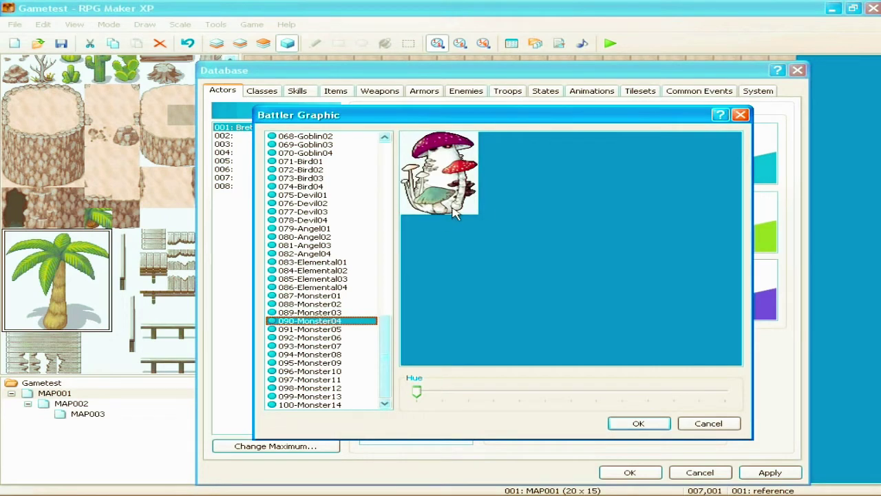
{"action": "key", "text": "Down"}
{"action": "key", "text": "Down"}
{"action": "key", "text": "Down"}
{"action": "key", "text": "Down"}
{"action": "key", "text": "Down"}
{"action": "key", "text": "Down"}
{"action": "key", "text": "Down"}
{"action": "key", "text": "Down"}
{"action": "key", "text": "Down"}
{"action": "key", "text": "Down"}
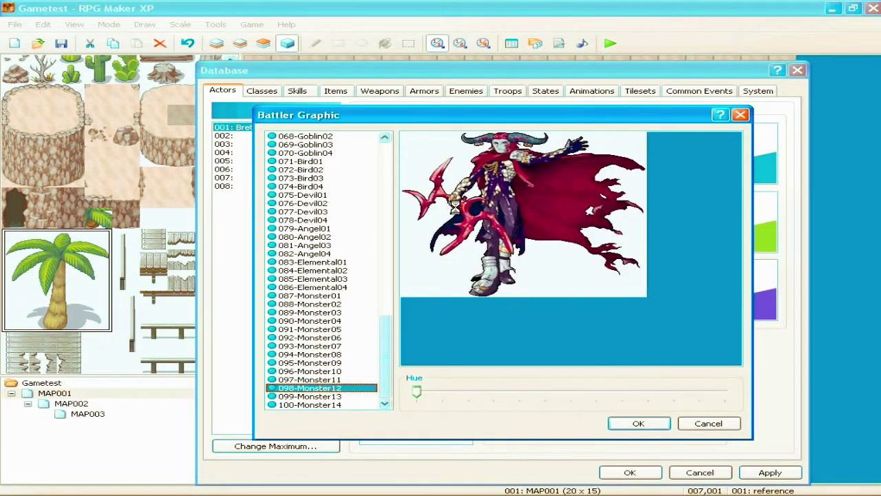
{"action": "key", "text": "Up"}
{"action": "key", "text": "Up"}
{"action": "key", "text": "Up"}
{"action": "key", "text": "Up"}
{"action": "key", "text": "Up"}
{"action": "key", "text": "Up"}
{"action": "key", "text": "Up"}
{"action": "key", "text": "Up"}
{"action": "key", "text": "Up"}
{"action": "key", "text": "Up"}
{"action": "key", "text": "Up"}
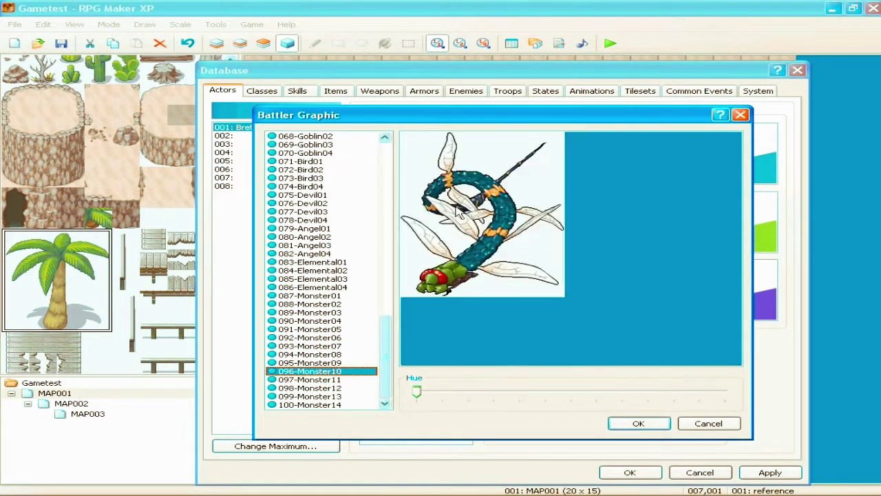
{"action": "key", "text": "Up"}
{"action": "key", "text": "Up"}
{"action": "key", "text": "Up"}
{"action": "key", "text": "Up"}
{"action": "key", "text": "Up"}
{"action": "key", "text": "Up"}
{"action": "key", "text": "Up"}
{"action": "key", "text": "Up"}
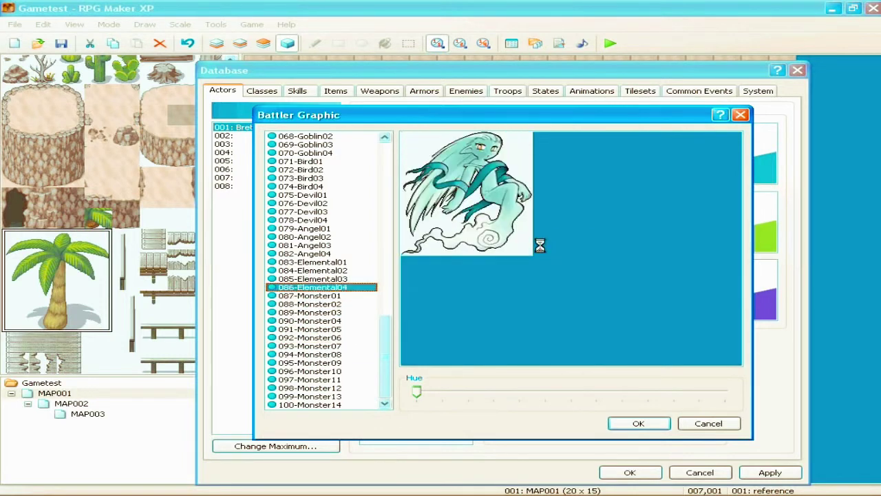
{"action": "key", "text": "Up"}
{"action": "key", "text": "Up"}
{"action": "key", "text": "Up"}
{"action": "key", "text": "Up"}
{"action": "key", "text": "Up"}
{"action": "key", "text": "Up"}
{"action": "key", "text": "Up"}
{"action": "key", "text": "Up"}
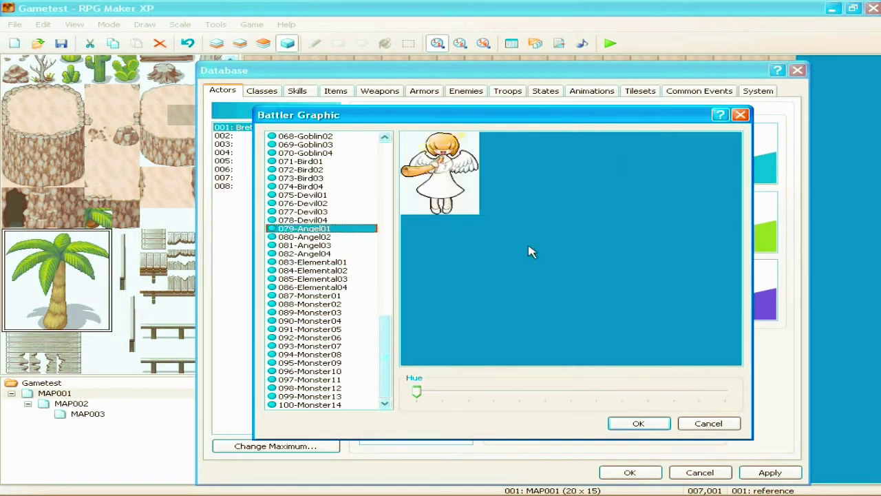
Step: Browse the beast and goblin battlers, then select the 061-Aquatic03 squid as Brett's battler
{"action": "key", "text": "Up"}
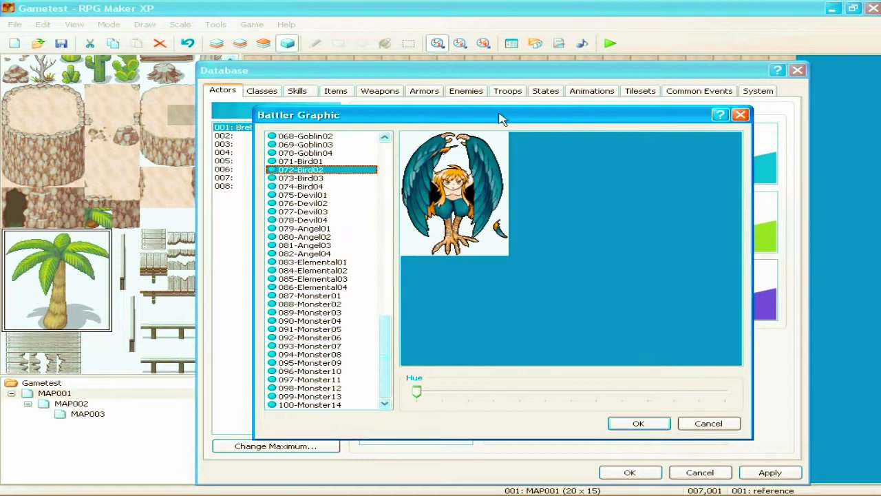
{"action": "left_click_drag", "start_coordinate": [524, 115], "coordinate": [399, 115]}
{"action": "key", "text": "Up"}
{"action": "key", "text": "Up"}
{"action": "key", "text": "Up"}
{"action": "key", "text": "Up"}
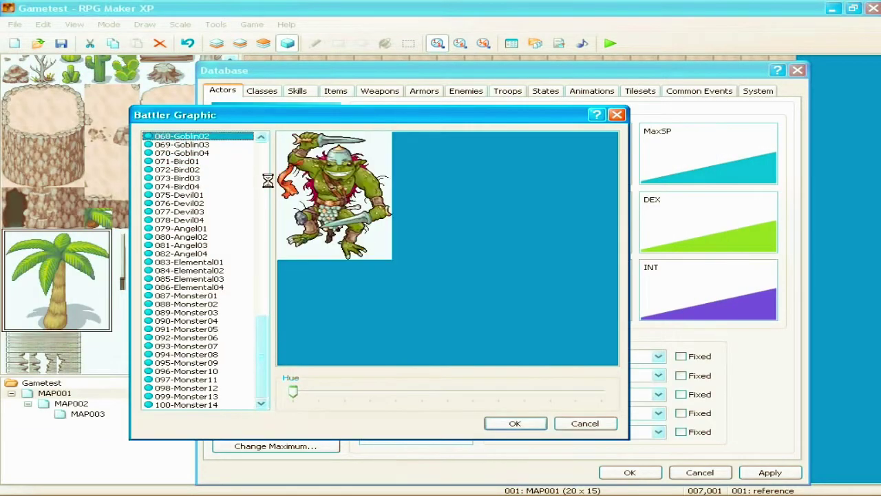
{"action": "key", "text": "Up"}
{"action": "key", "text": "Up"}
{"action": "key", "text": "Up"}
{"action": "key", "text": "Down"}
{"action": "key", "text": "Down"}
{"action": "key", "text": "Down"}
{"action": "key", "text": "Up"}
{"action": "key", "text": "Up"}
{"action": "key", "text": "Up"}
{"action": "key", "text": "Up"}
{"action": "key", "text": "Up"}
{"action": "key", "text": "Up"}
{"action": "key", "text": "Up"}
{"action": "key", "text": "Up"}
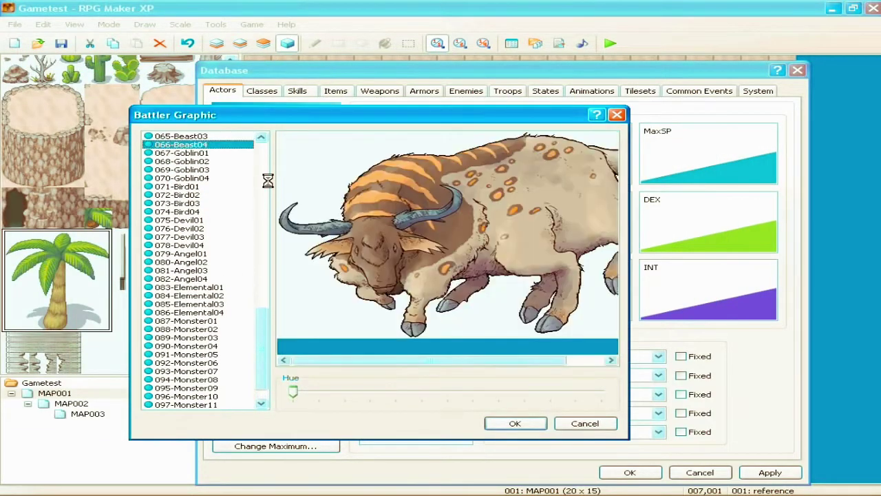
{"action": "key", "text": "Up"}
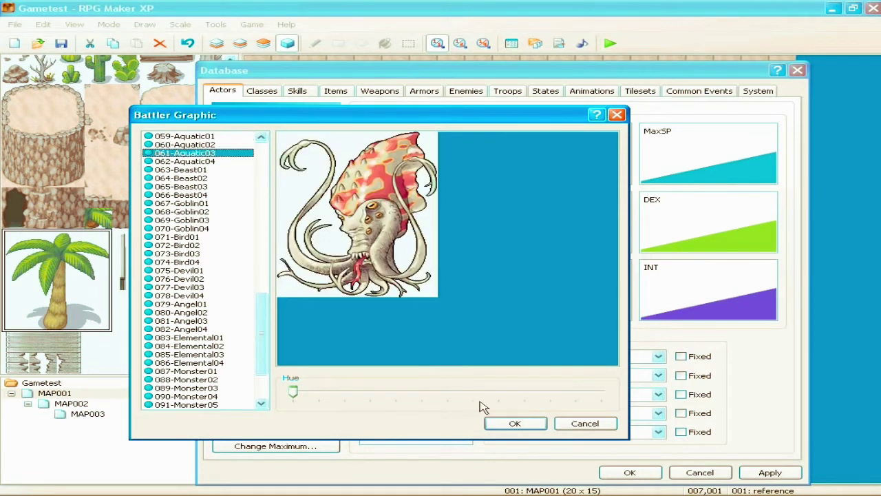
{"action": "left_click", "coordinate": [504, 424]}
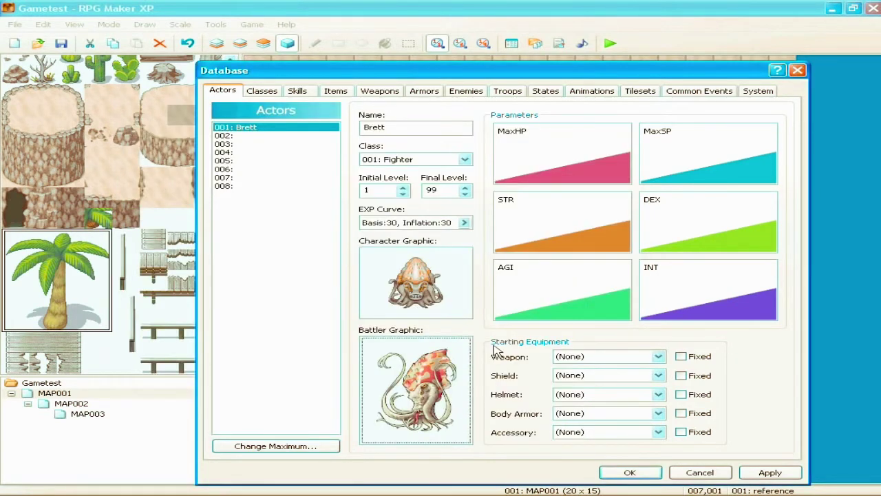
Step: Trial-edit the MaxHP and STR growth curves, discarding all changes
{"action": "double_click", "coordinate": [564, 150]}
{"action": "mouse_move", "coordinate": [523, 323]}
{"action": "left_mouse_down"}
{"action": "mouse_move", "coordinate": [520, 298]}
{"action": "mouse_move", "coordinate": [501, 270]}
{"action": "mouse_move", "coordinate": [406, 254]}
{"action": "mouse_move", "coordinate": [362, 259]}
{"action": "mouse_move", "coordinate": [320, 283]}
{"action": "left_mouse_up"}
{"action": "left_click", "coordinate": [628, 287]}
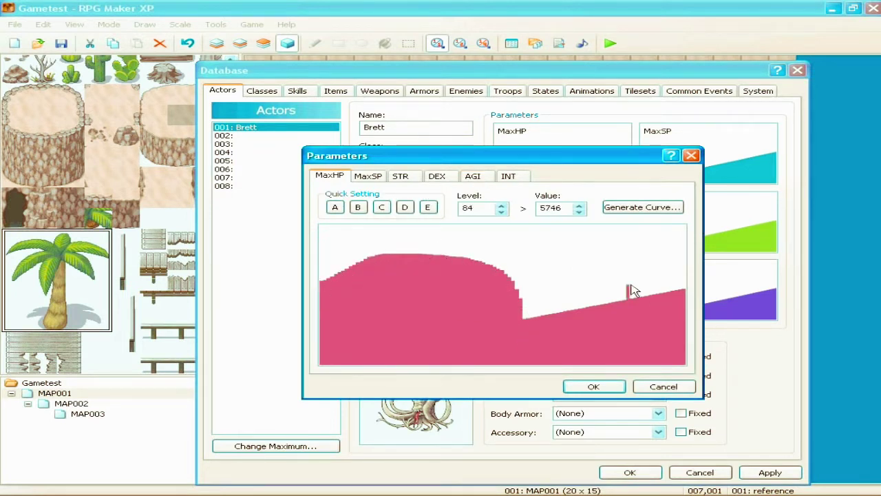
{"action": "mouse_move", "coordinate": [632, 290]}
{"action": "left_mouse_down"}
{"action": "mouse_move", "coordinate": [552, 230]}
{"action": "mouse_move", "coordinate": [441, 241]}
{"action": "left_mouse_up"}
{"action": "left_click", "coordinate": [650, 385]}
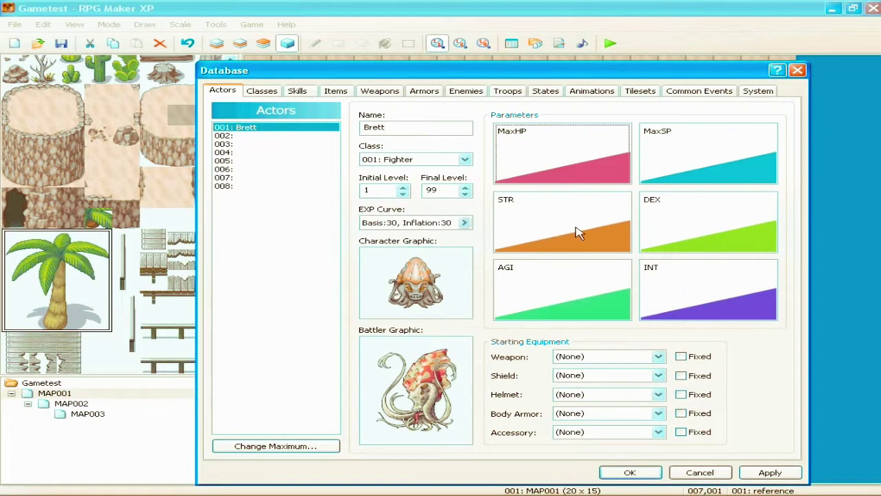
{"action": "double_click", "coordinate": [525, 246]}
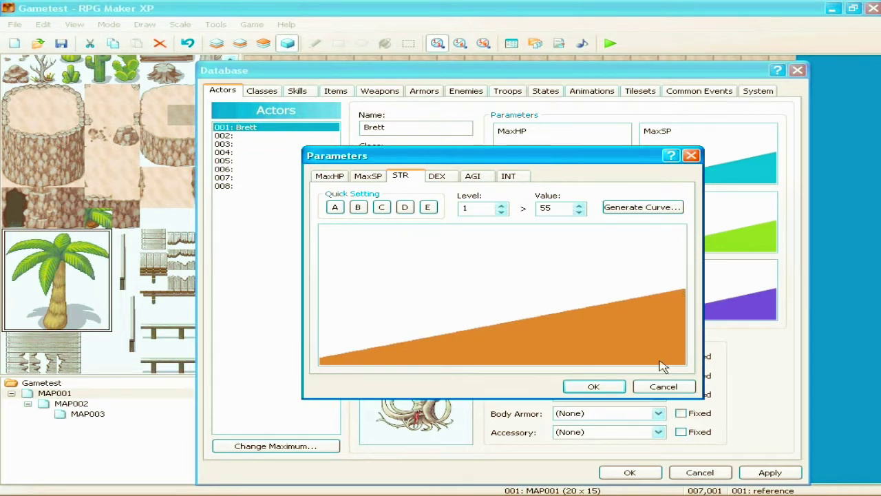
{"action": "left_click", "coordinate": [662, 386]}
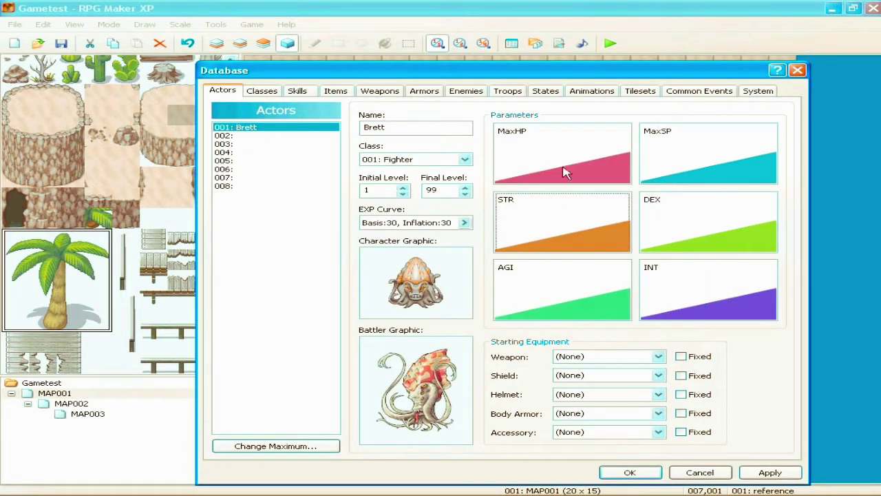
Step: Check the Class and starting weapon lists, keeping Fighter and no weapon, then view the Classes page
{"action": "left_click", "coordinate": [464, 161]}
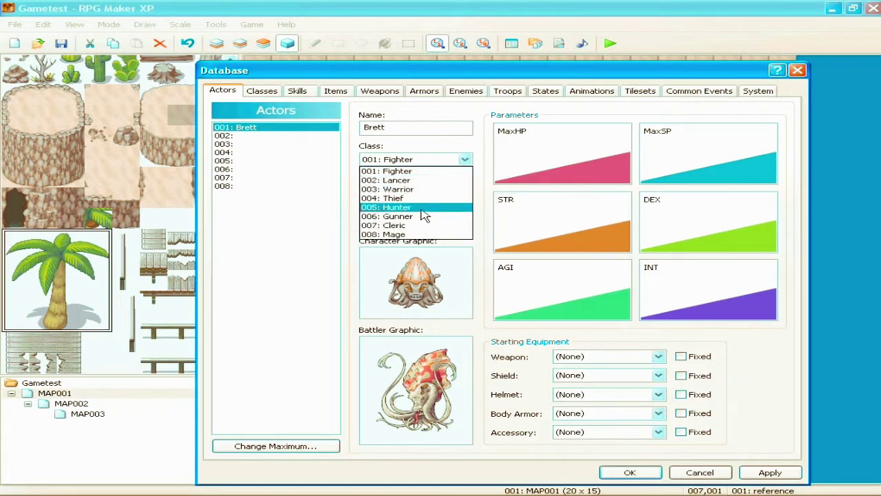
{"action": "left_click", "coordinate": [478, 233]}
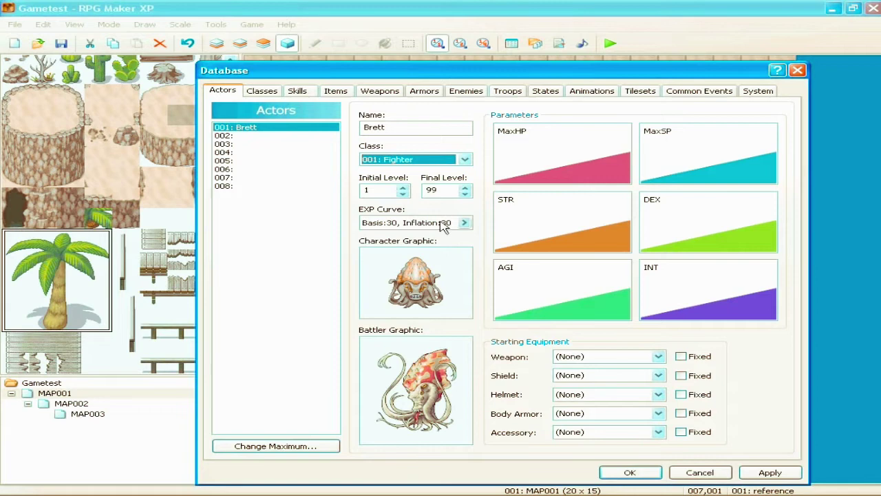
{"action": "left_click", "coordinate": [613, 357]}
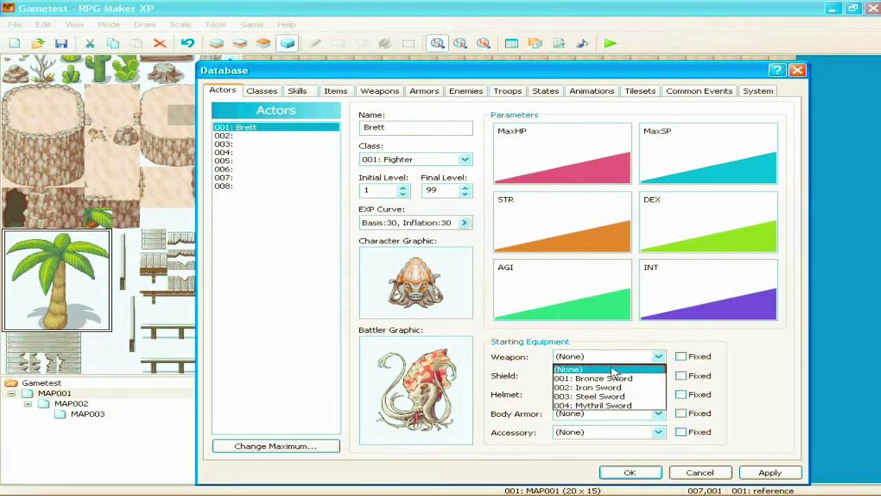
{"action": "left_click", "coordinate": [551, 392]}
{"action": "left_click", "coordinate": [274, 93]}
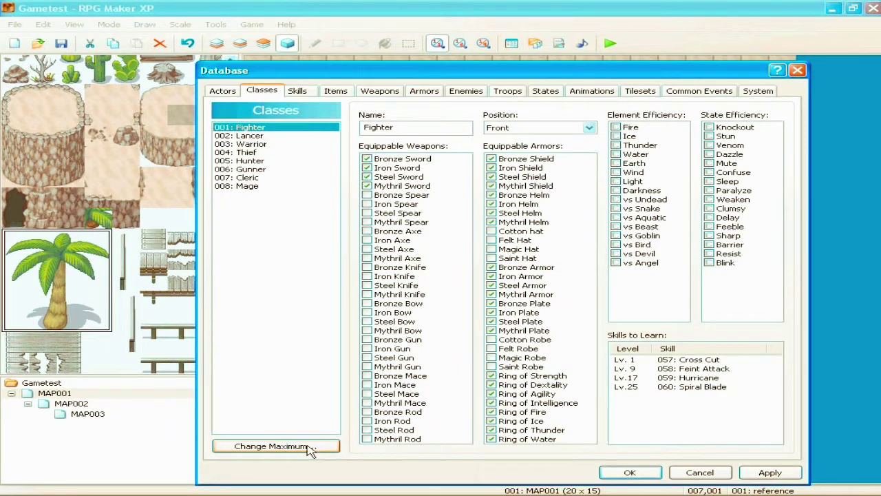
Step: Browse the classes and raise the class maximum from 8 to 9
{"action": "left_click", "coordinate": [252, 135]}
{"action": "left_click", "coordinate": [253, 144]}
{"action": "left_click", "coordinate": [256, 152]}
{"action": "left_click", "coordinate": [256, 160]}
{"action": "left_click", "coordinate": [276, 446]}
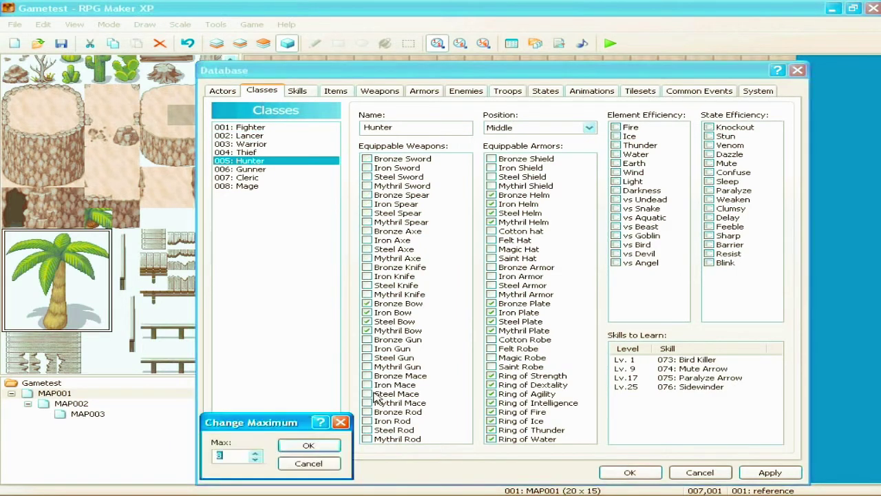
{"action": "left_click", "coordinate": [232, 457]}
{"action": "key", "text": "BackSpace"}
{"action": "type", "text": "9"}
{"action": "key", "text": "Return"}
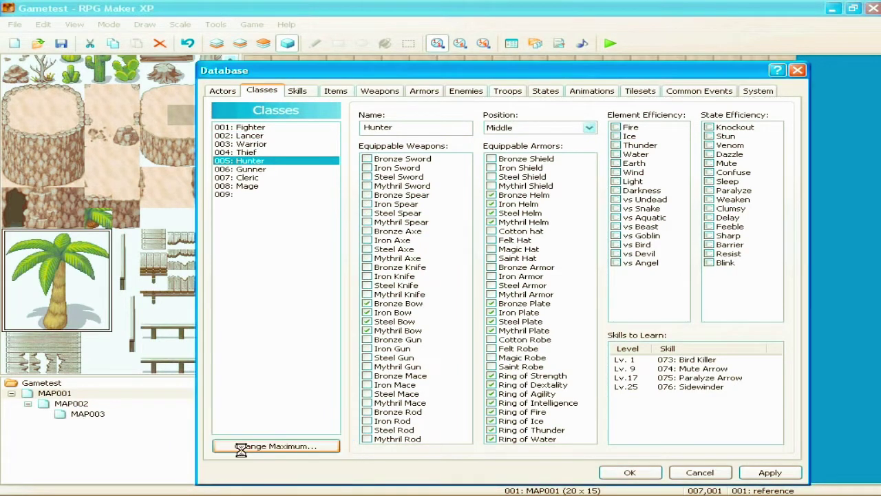
{"action": "left_click", "coordinate": [286, 194]}
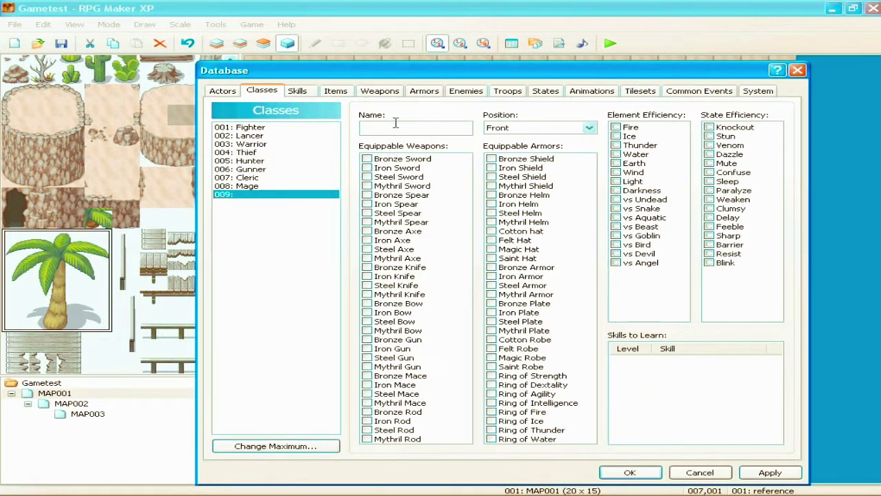
Step: Name the new class 009 AwesomeBadass, leaving its skills-to-learn list empty
{"action": "left_click", "coordinate": [396, 124]}
{"action": "type", "text": "AwesomeBadass"}
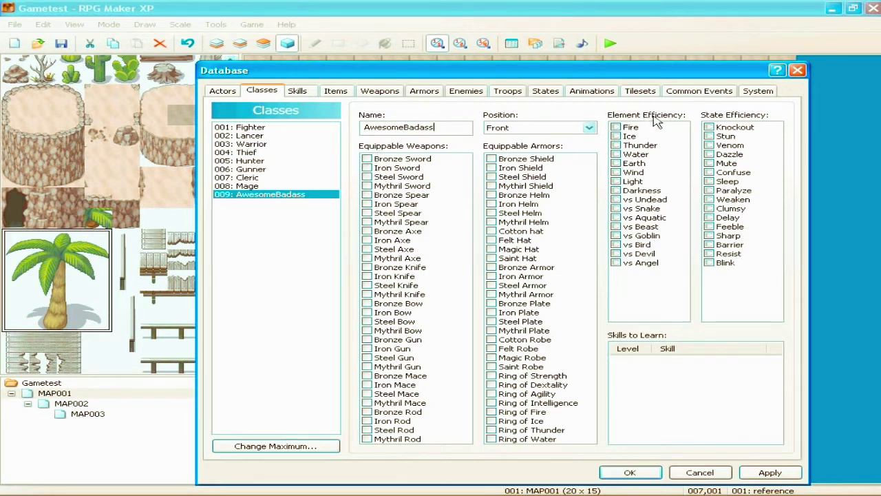
{"action": "double_click", "coordinate": [651, 365]}
{"action": "left_click", "coordinate": [756, 392]}
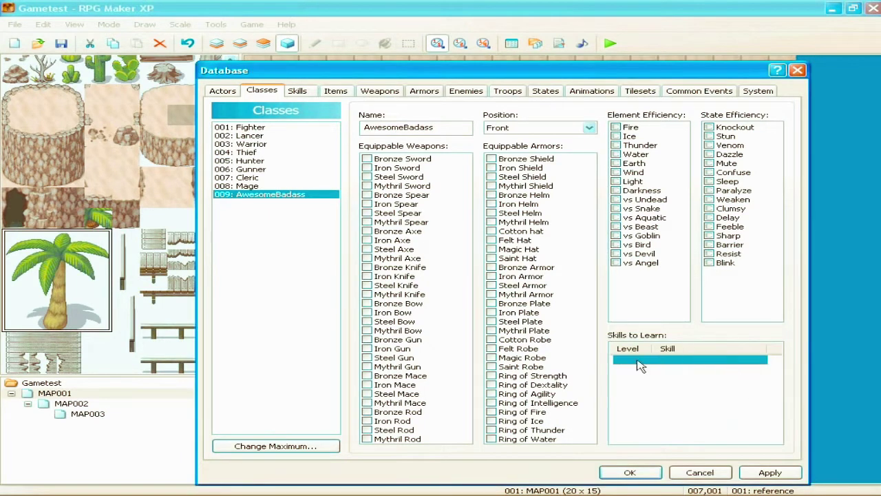
Step: Set Brett's class to 009: AwesomeBadass on the Actors page and apply it
{"action": "left_click", "coordinate": [220, 90]}
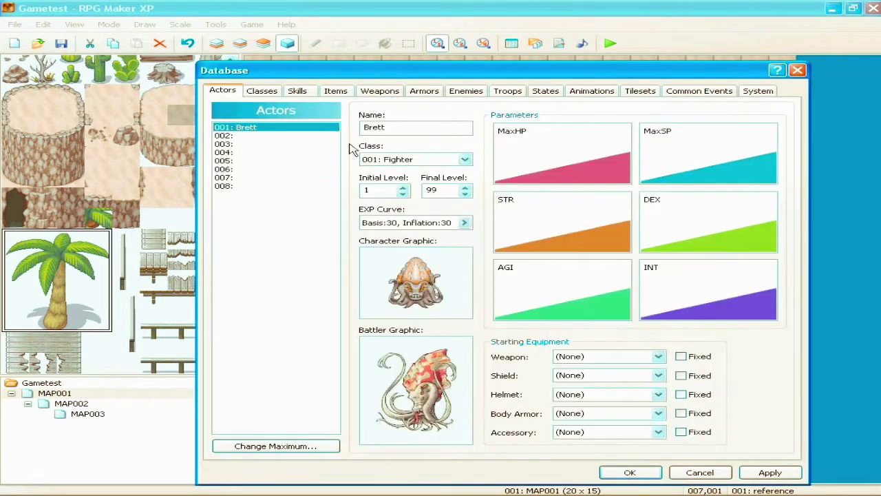
{"action": "left_click", "coordinate": [413, 160]}
{"action": "left_click", "coordinate": [419, 238]}
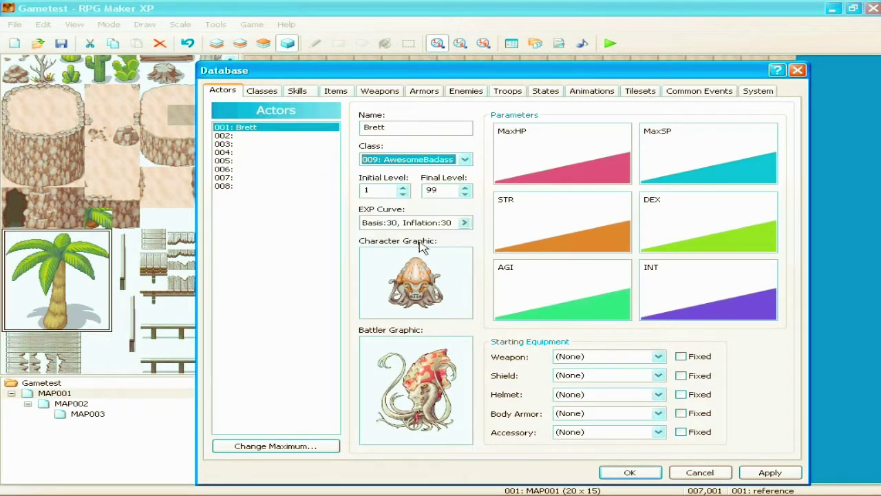
{"action": "left_click", "coordinate": [770, 474]}
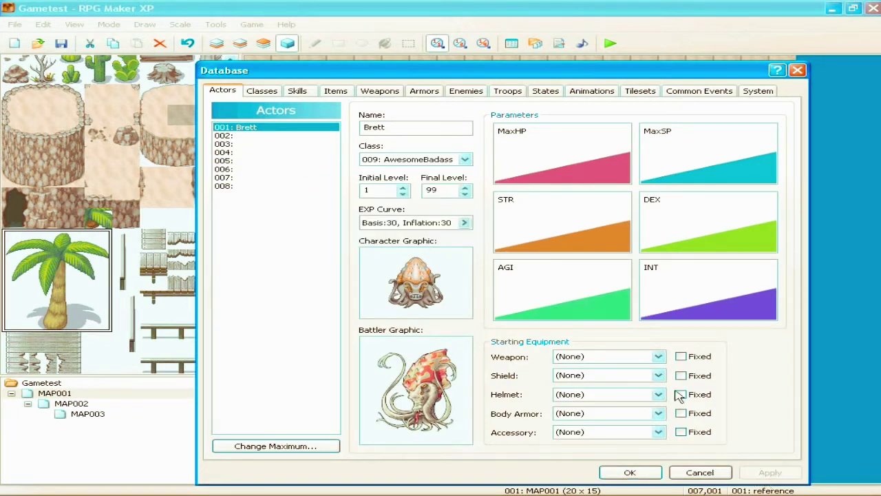
Step: On the Skills page, scroll to the end of the list and set the skill maximum to 81
{"action": "left_click", "coordinate": [301, 91]}
{"action": "left_click_drag", "start_coordinate": [334, 155], "coordinate": [333, 312]}
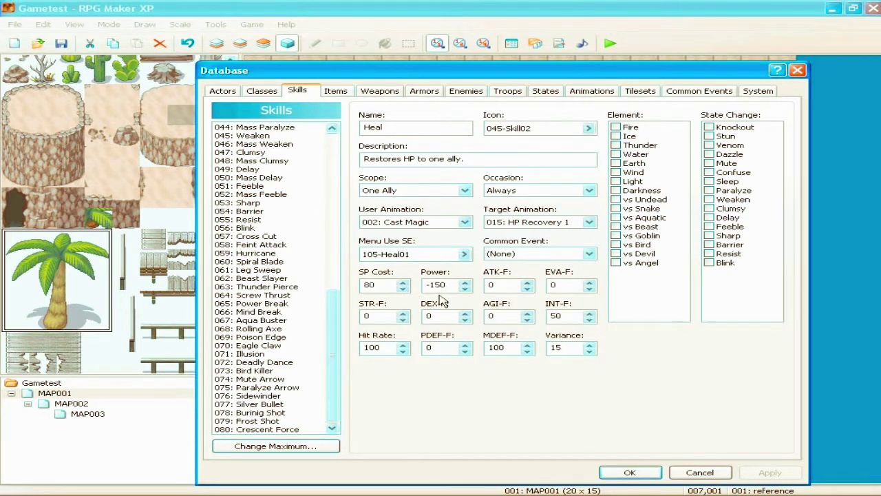
{"action": "left_click", "coordinate": [262, 446]}
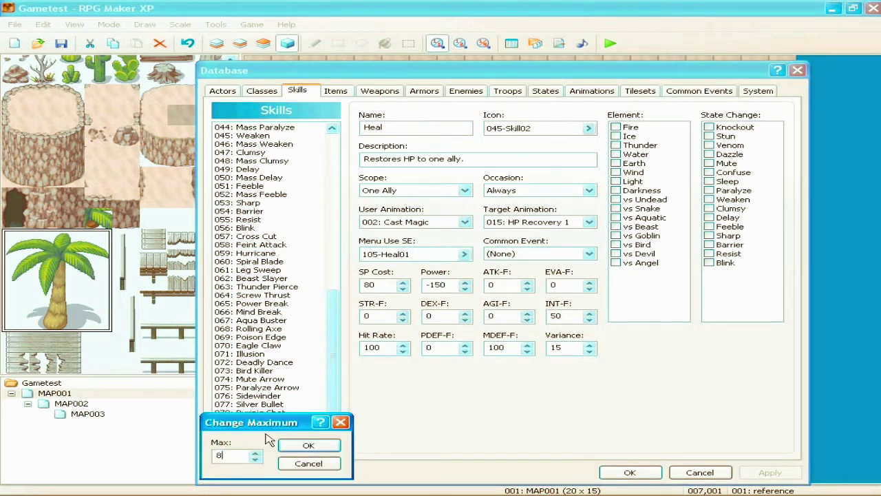
{"action": "key", "text": "Return"}
Step: Confirm the skill maximum of 81, then view the Items, Weapons, Armors, Enemies and Troops pages
{"action": "left_click", "coordinate": [276, 434]}
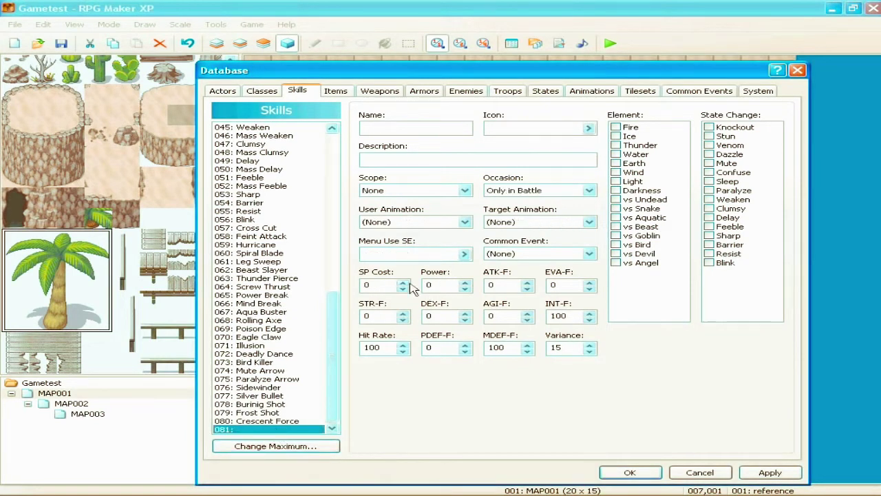
{"action": "left_click", "coordinate": [337, 93]}
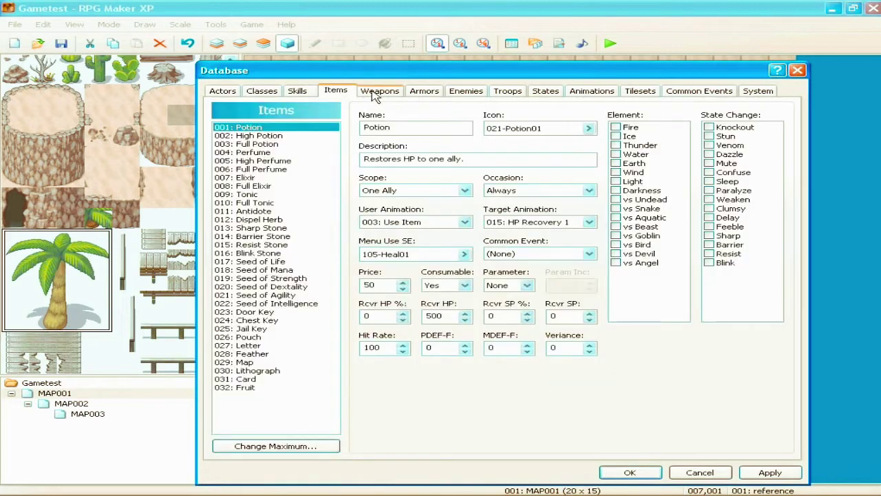
{"action": "left_click", "coordinate": [375, 93]}
{"action": "left_click", "coordinate": [423, 92]}
{"action": "left_click", "coordinate": [465, 91]}
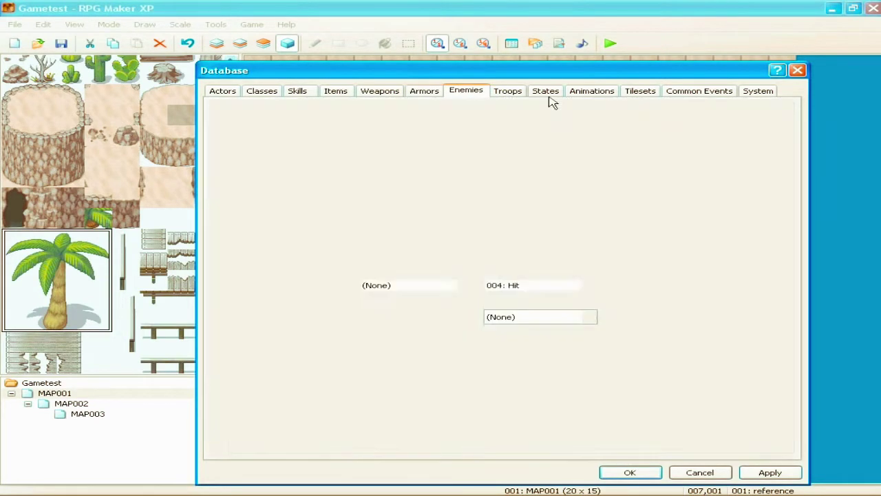
{"action": "left_click", "coordinate": [508, 92]}
Step: View the States, Animations, Tilesets and Common Events pages
{"action": "left_click", "coordinate": [546, 91]}
{"action": "left_click", "coordinate": [596, 94]}
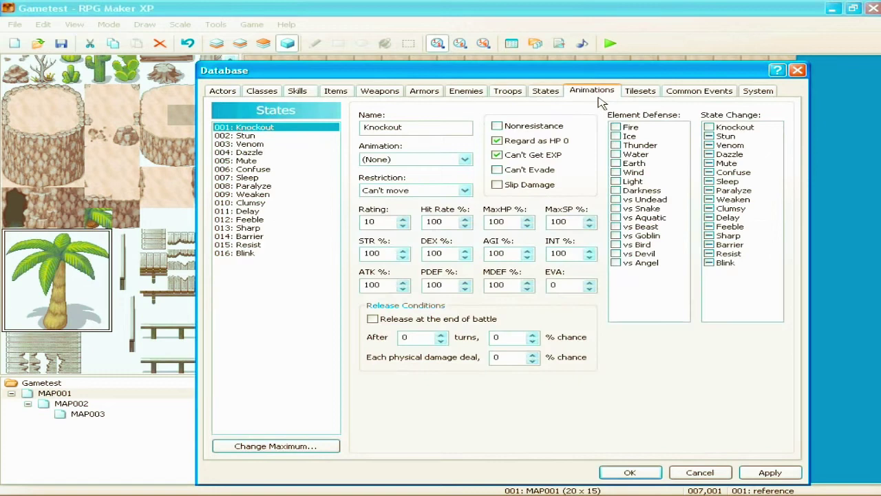
{"action": "left_click", "coordinate": [639, 91]}
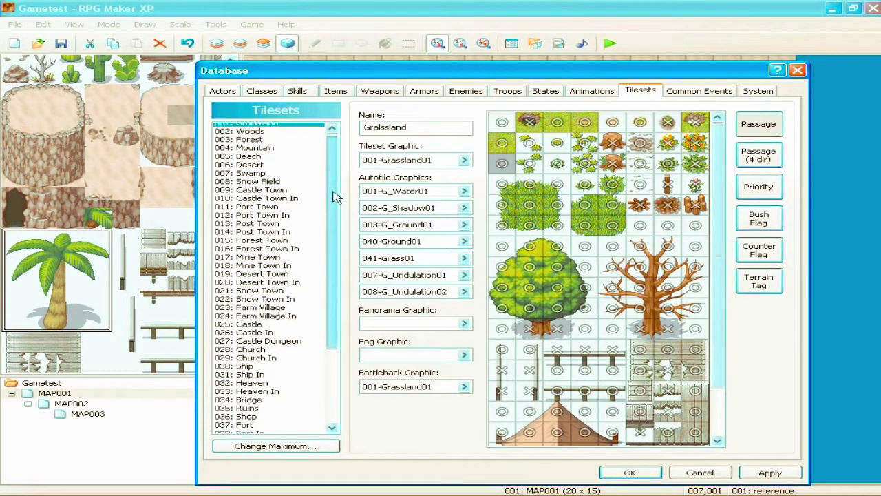
{"action": "scroll", "coordinate": [333, 197], "scroll_direction": "down", "scroll_amount": 3}
{"action": "left_click", "coordinate": [699, 90]}
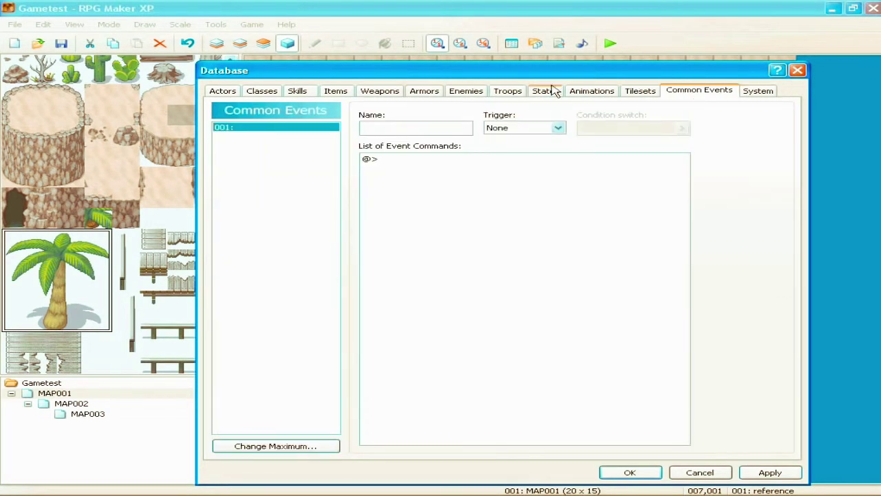
Step: Show the System page and step through its currency, HP and SP word fields
{"action": "key", "text": "Right"}
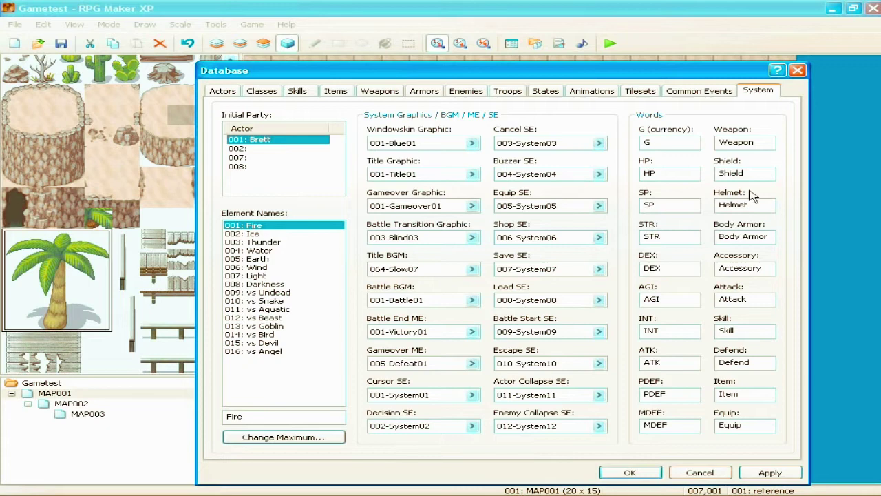
{"action": "left_click", "coordinate": [668, 144]}
{"action": "key", "text": "Tab"}
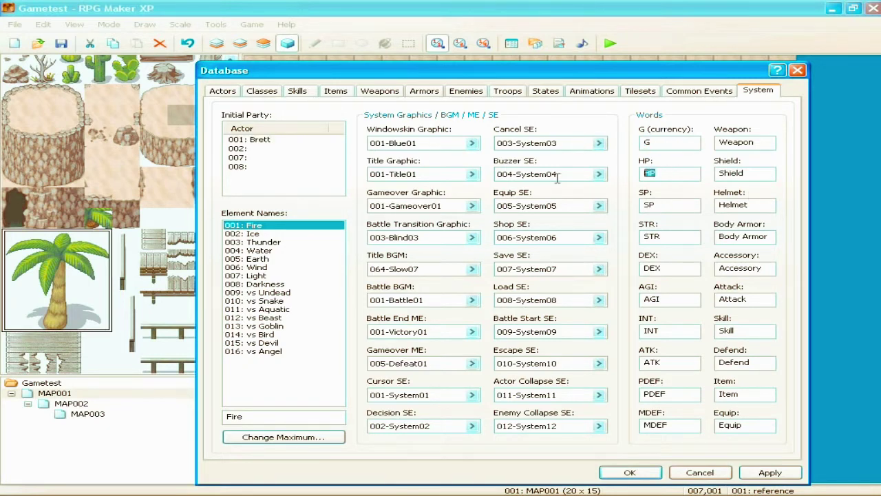
{"action": "key", "text": "Tab"}
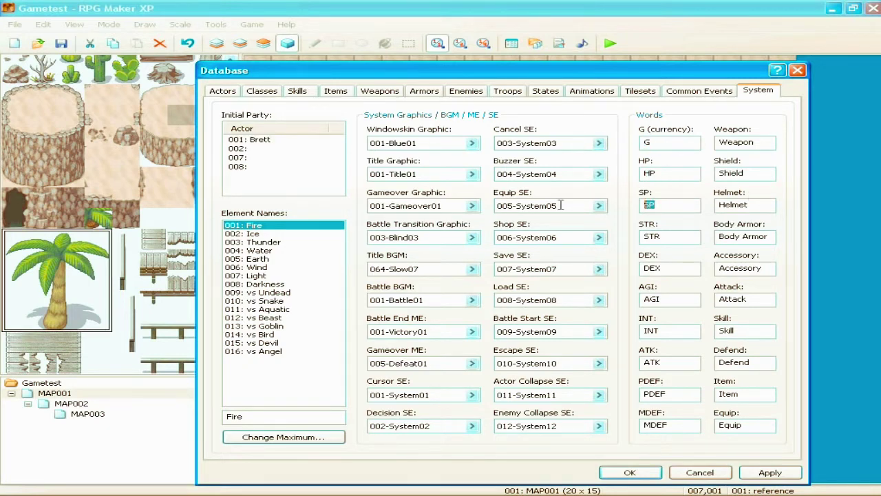
Step: Close the database and open the Materialbase at the Audio/BGM folder
{"action": "left_click", "coordinate": [702, 471]}
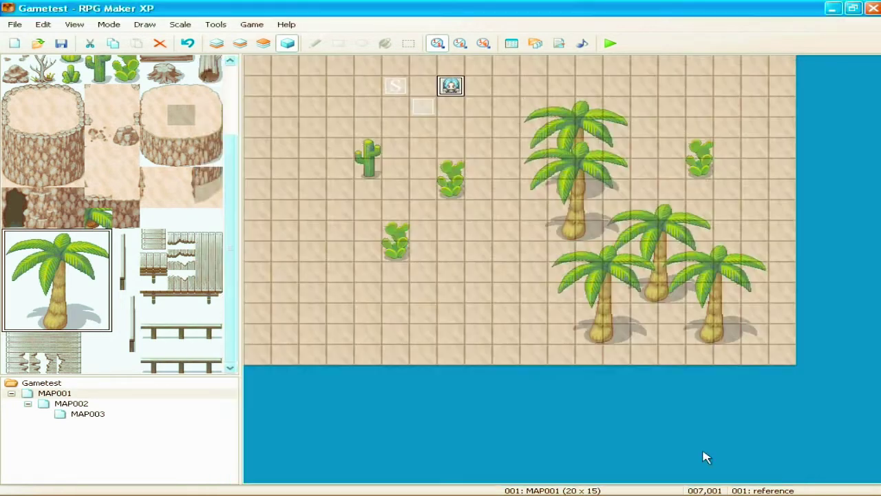
{"action": "left_click", "coordinate": [536, 43]}
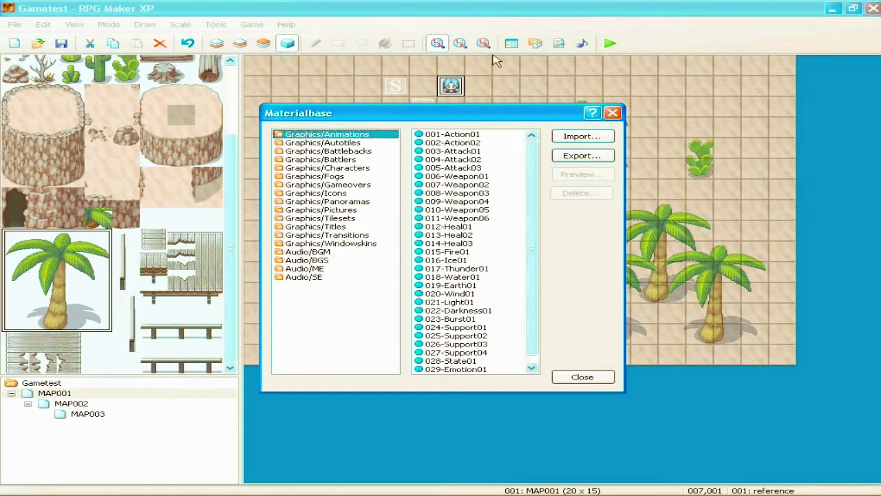
{"action": "left_click", "coordinate": [356, 143]}
{"action": "left_click", "coordinate": [358, 152]}
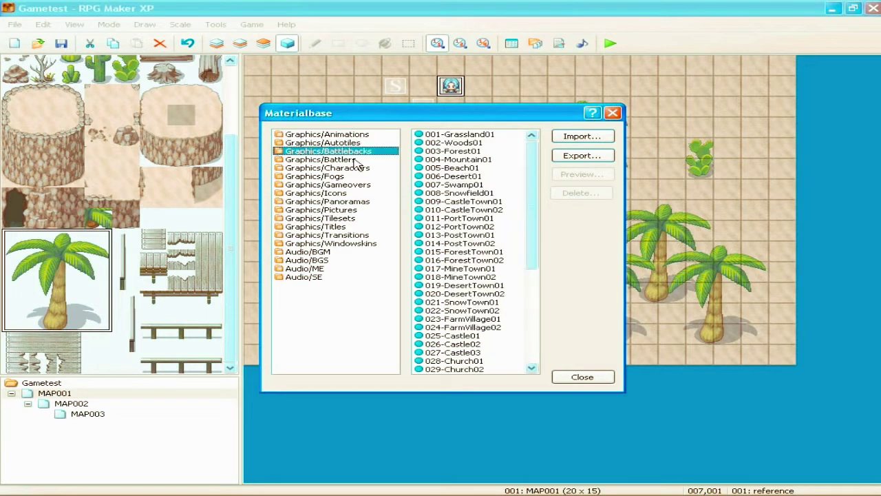
{"action": "left_click", "coordinate": [353, 168]}
{"action": "left_click", "coordinate": [324, 252]}
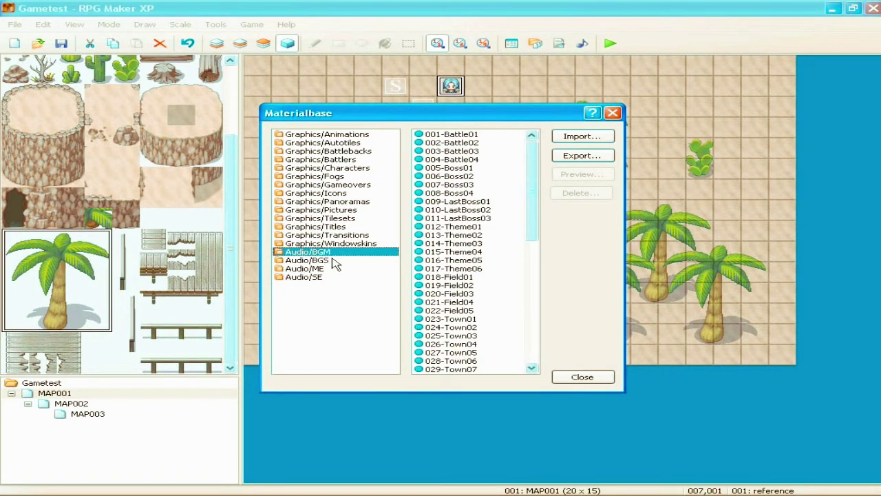
Step: Import Quiet Town from Desktop > RPGMXPImports into Audio/BGM and close the Materialbase
{"action": "left_click", "coordinate": [583, 136]}
{"action": "left_click", "coordinate": [241, 230]}
{"action": "double_click", "coordinate": [330, 205]}
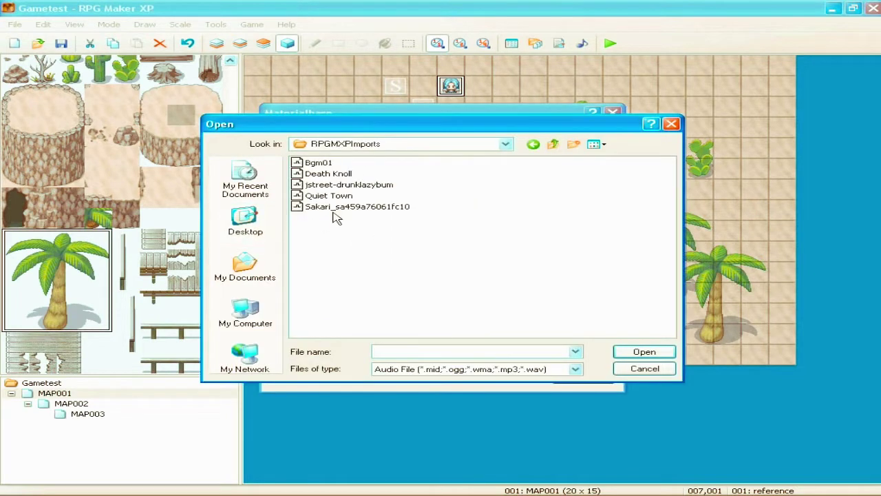
{"action": "double_click", "coordinate": [328, 196]}
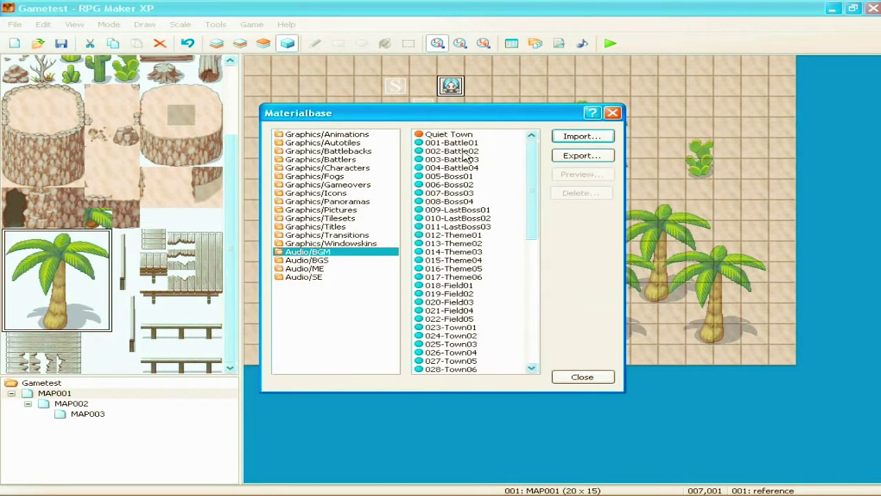
{"action": "left_click", "coordinate": [454, 136]}
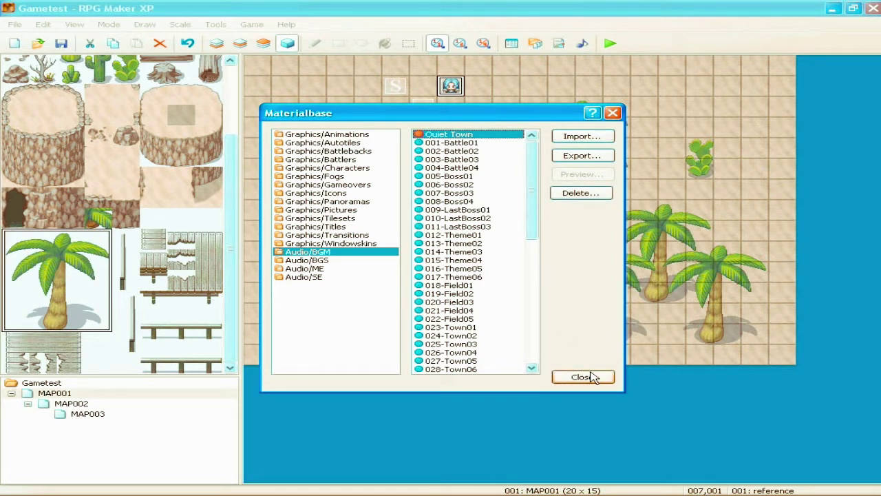
{"action": "left_click", "coordinate": [359, 219]}
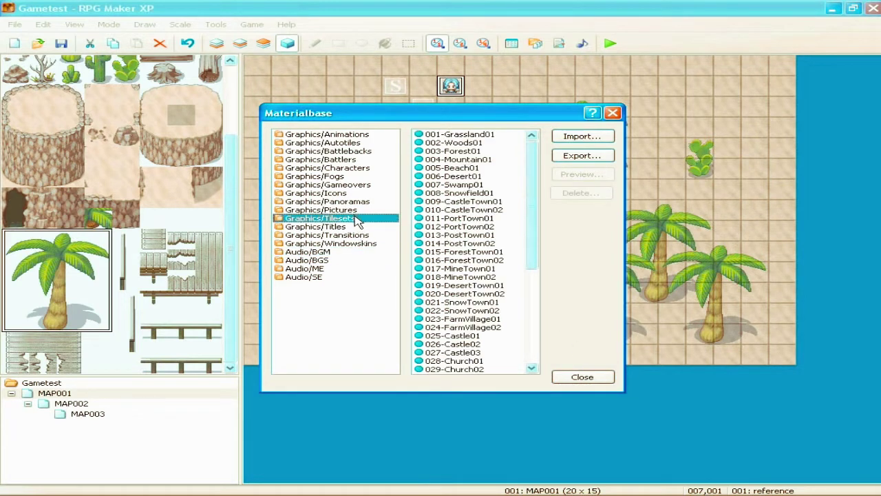
{"action": "left_click", "coordinate": [583, 377]}
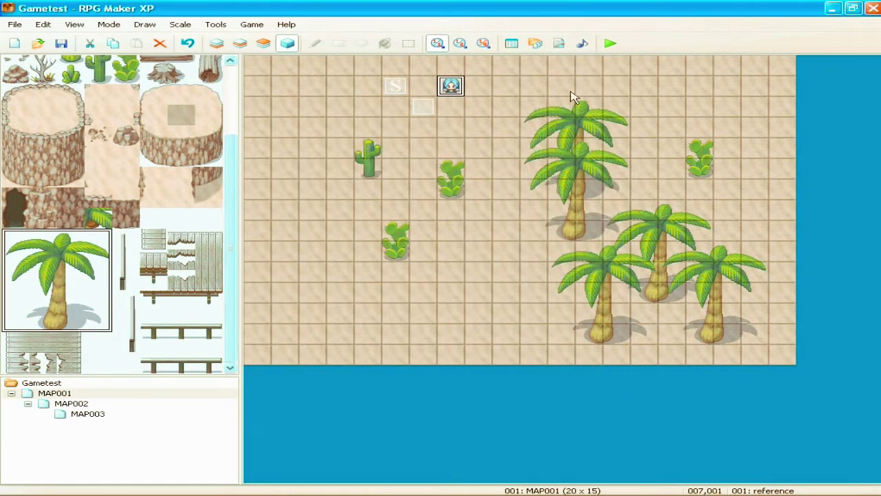
{"action": "left_click", "coordinate": [515, 48]}
{"action": "left_click", "coordinate": [581, 69]}
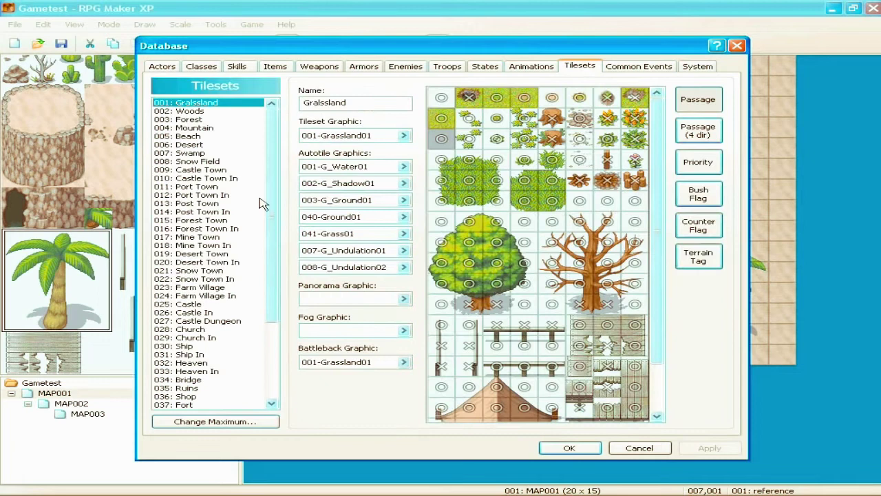
{"action": "scroll", "coordinate": [261, 204], "scroll_direction": "down", "scroll_amount": 4}
{"action": "left_click", "coordinate": [259, 421]}
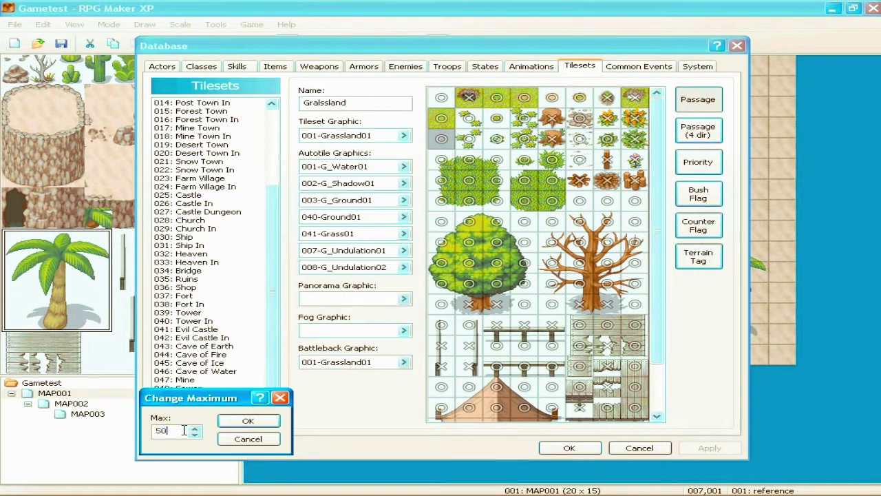
{"action": "key", "text": "Up"}
{"action": "key", "text": "Return"}
{"action": "left_click", "coordinate": [236, 405]}
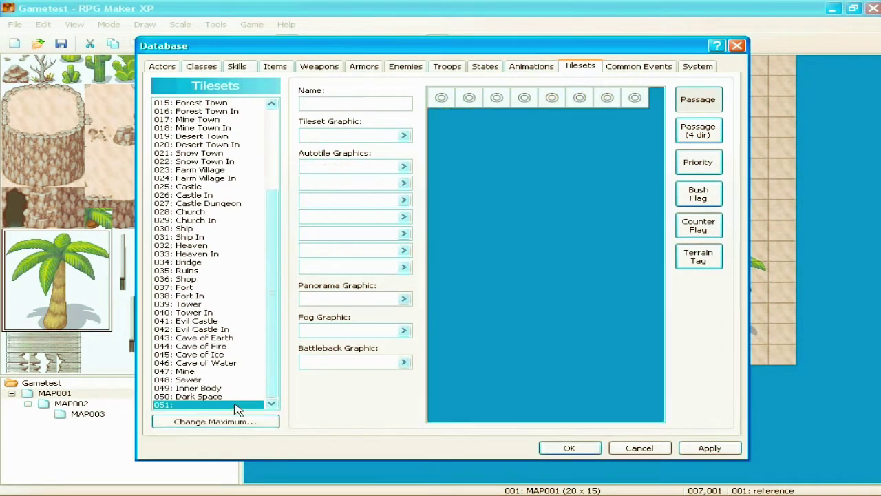
{"action": "type", "text": "afadf"}
{"action": "left_click", "coordinate": [403, 135]}
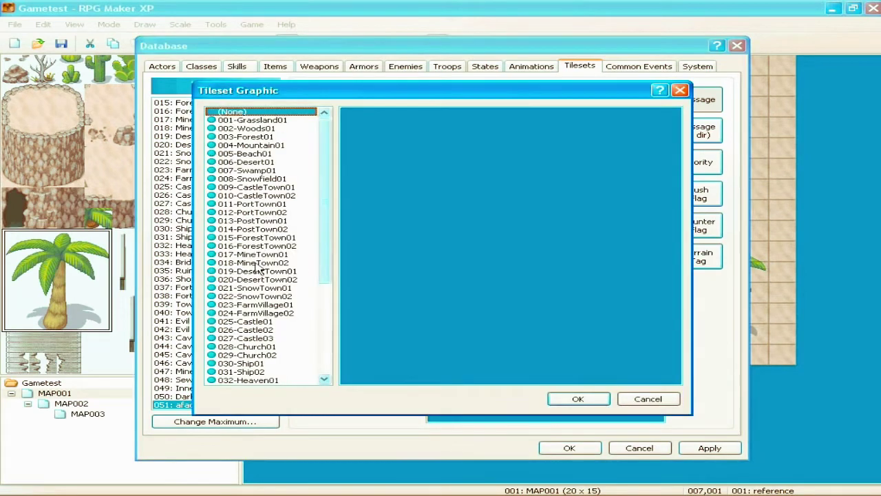
{"action": "left_click_drag", "start_coordinate": [262, 269], "coordinate": [272, 376]}
{"action": "left_click", "coordinate": [648, 399]}
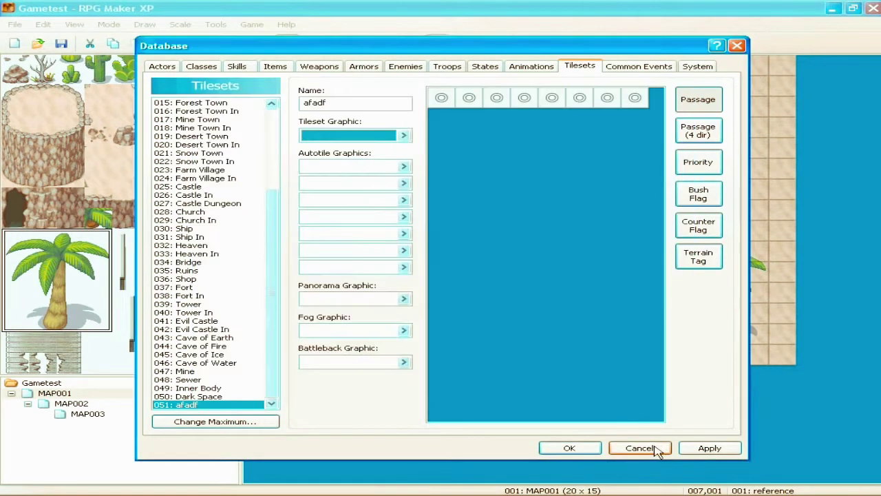
{"action": "left_click", "coordinate": [639, 447]}
{"action": "left_click", "coordinate": [537, 44]}
{"action": "left_click", "coordinate": [324, 142]}
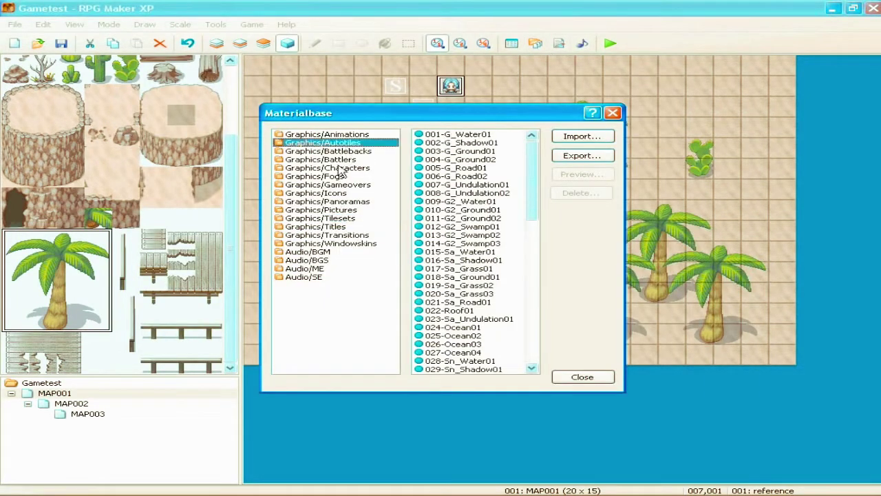
{"action": "left_click_drag", "start_coordinate": [323, 142], "coordinate": [340, 263]}
{"action": "left_click", "coordinate": [339, 262]}
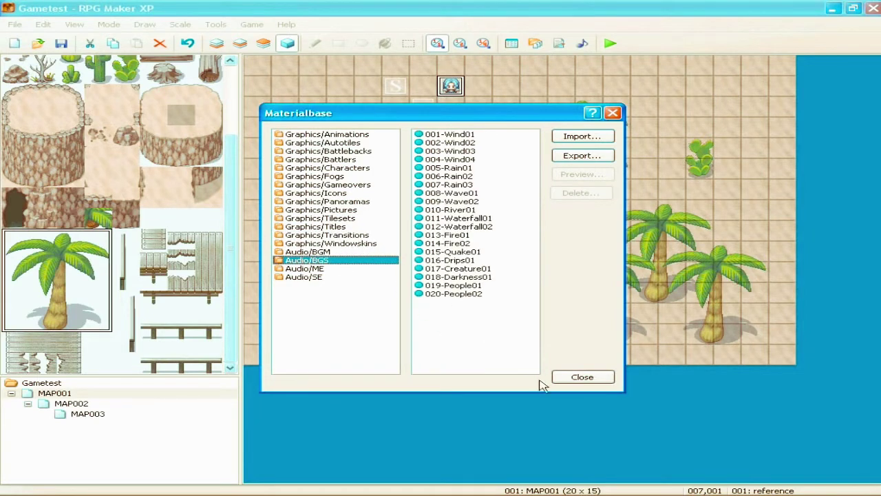
{"action": "left_click", "coordinate": [348, 209]}
{"action": "left_click", "coordinate": [363, 168]}
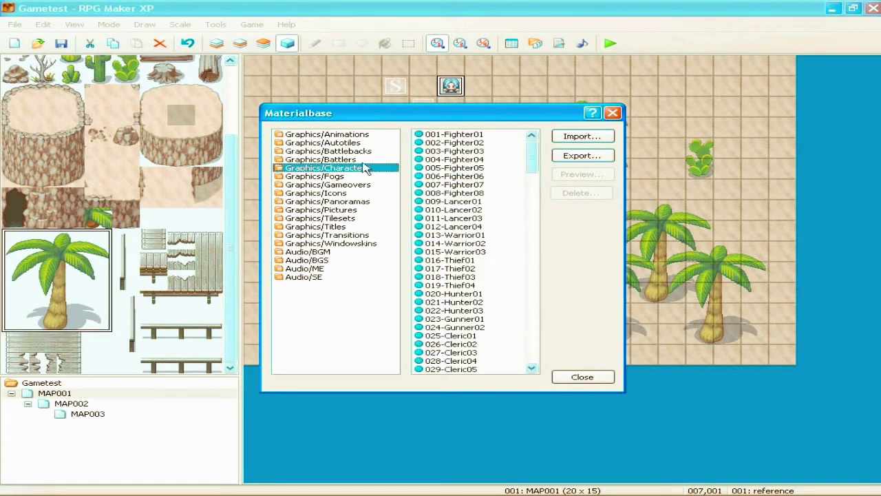
{"action": "left_click", "coordinate": [582, 377]}
Step: Scroll through the scripts in the Script Editor and close it without changes
{"action": "left_click", "coordinate": [559, 44]}
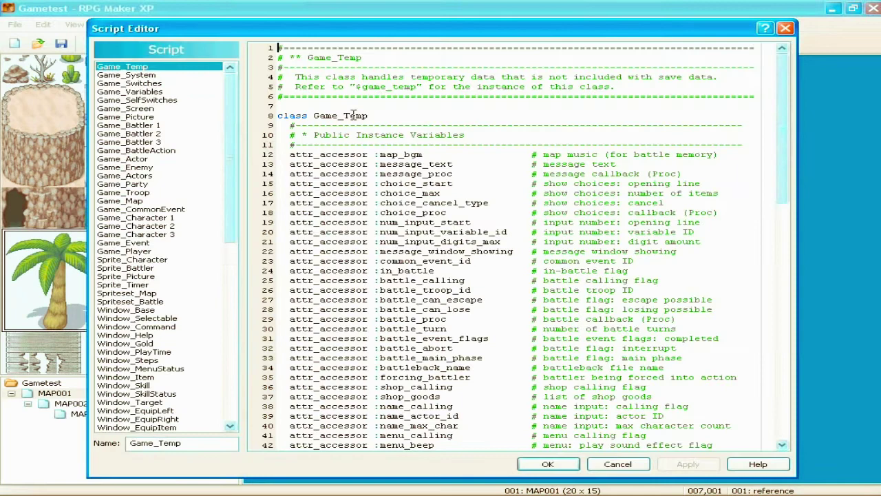
{"action": "left_click_drag", "start_coordinate": [234, 138], "coordinate": [254, 135]}
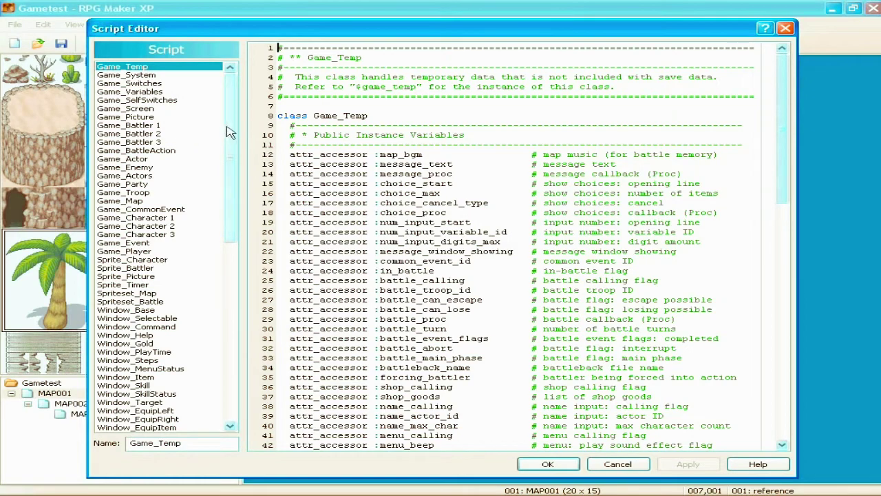
{"action": "left_click_drag", "start_coordinate": [226, 131], "coordinate": [235, 342]}
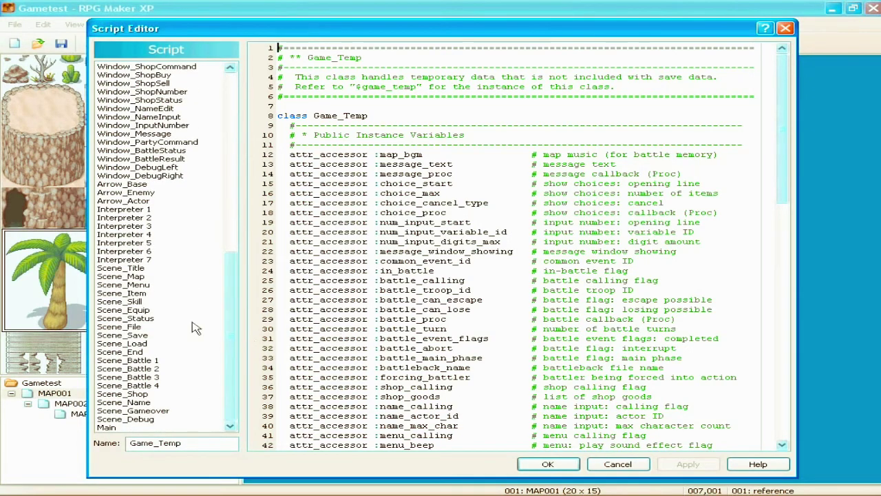
{"action": "left_click", "coordinate": [620, 465]}
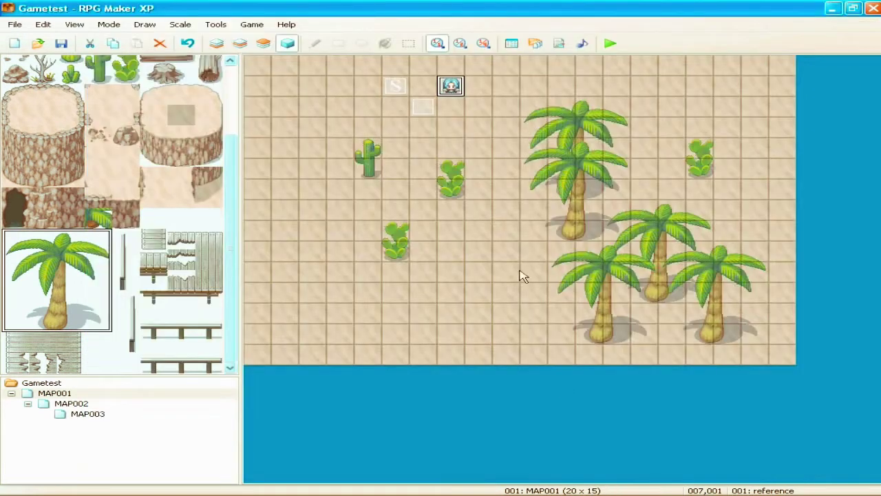
Step: Open the Sound Test and play the 027-Town05 track
{"action": "left_click", "coordinate": [582, 52]}
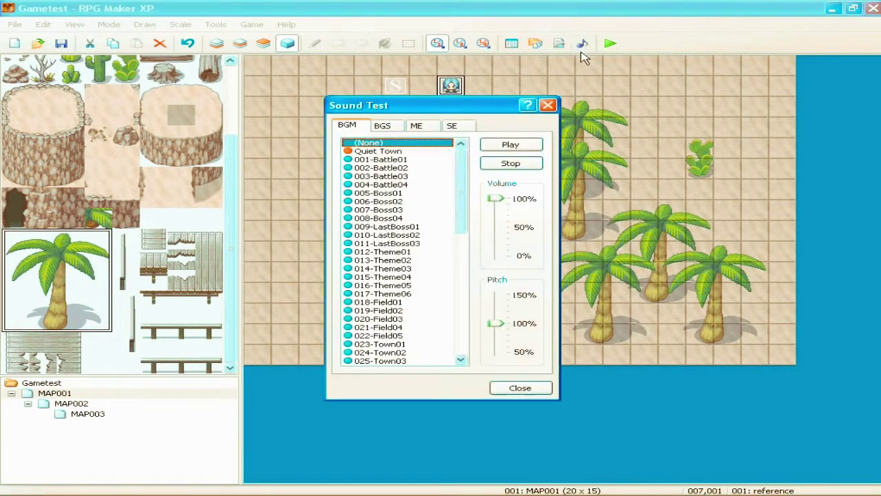
{"action": "left_click_drag", "start_coordinate": [460, 164], "coordinate": [457, 233]}
{"action": "left_click", "coordinate": [395, 194]}
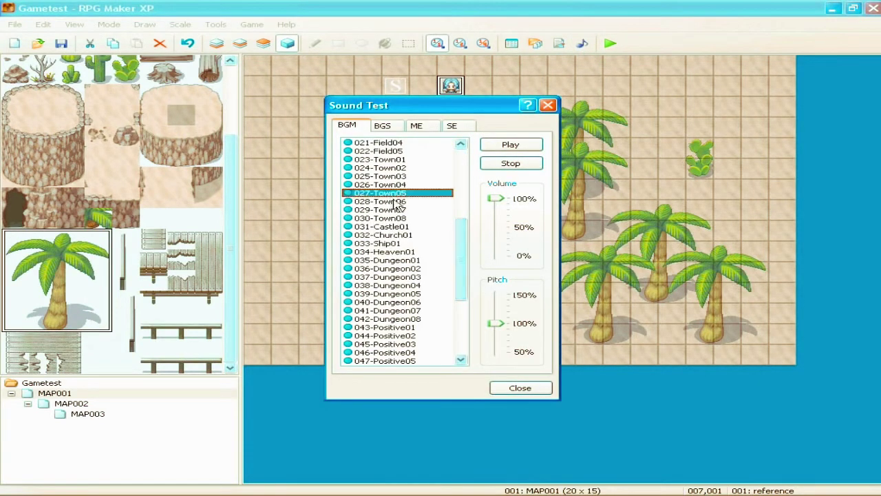
{"action": "left_click", "coordinate": [511, 146]}
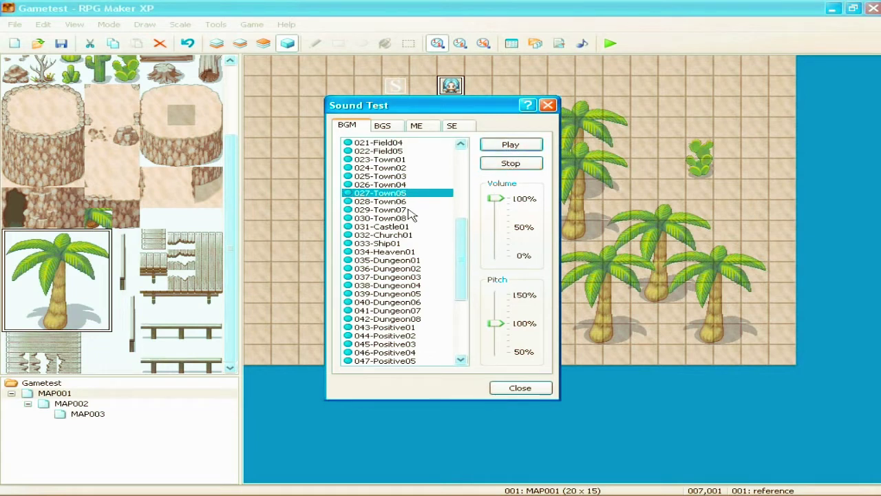
Step: Switch to 036-Dungeon02, lower its pitch to 50%, then stop playback
{"action": "left_click", "coordinate": [387, 269]}
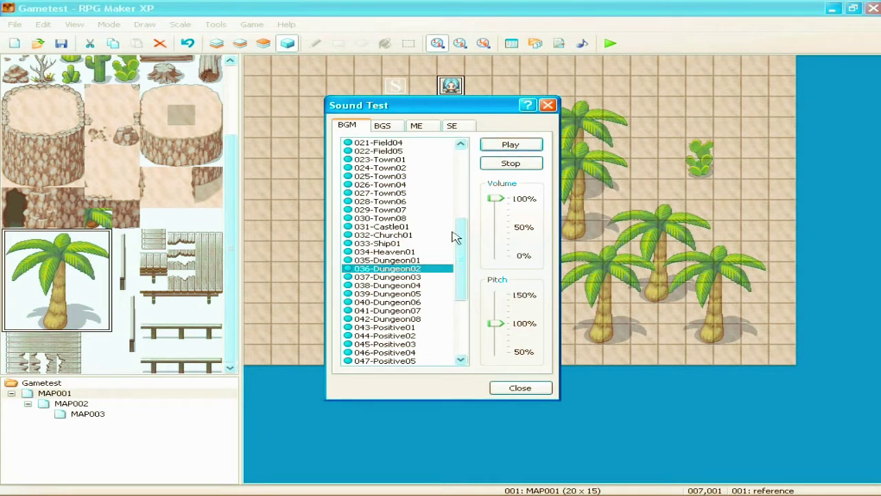
{"action": "left_click_drag", "start_coordinate": [496, 323], "coordinate": [510, 269]}
{"action": "left_click_drag", "start_coordinate": [492, 313], "coordinate": [491, 377]}
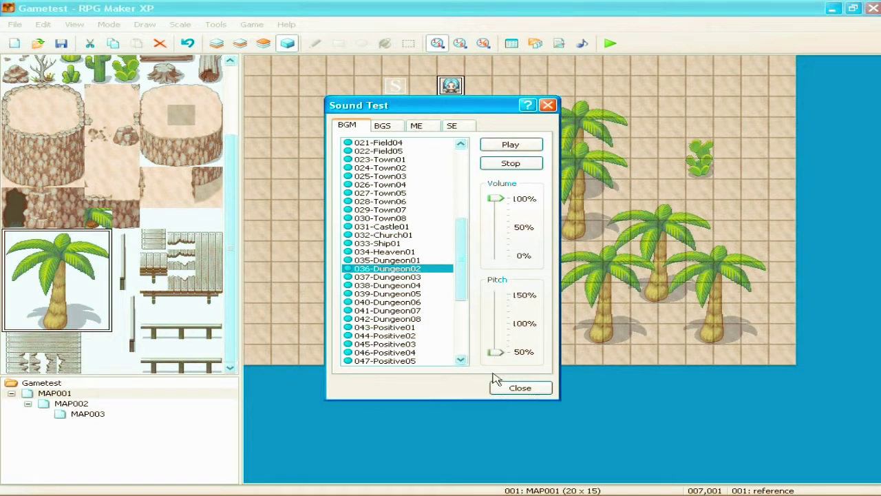
{"action": "left_click", "coordinate": [511, 163]}
Step: Look over the BGS, ME and SE lists, then close the Sound Test
{"action": "left_click", "coordinate": [382, 126]}
{"action": "left_click", "coordinate": [417, 127]}
{"action": "left_click", "coordinate": [453, 126]}
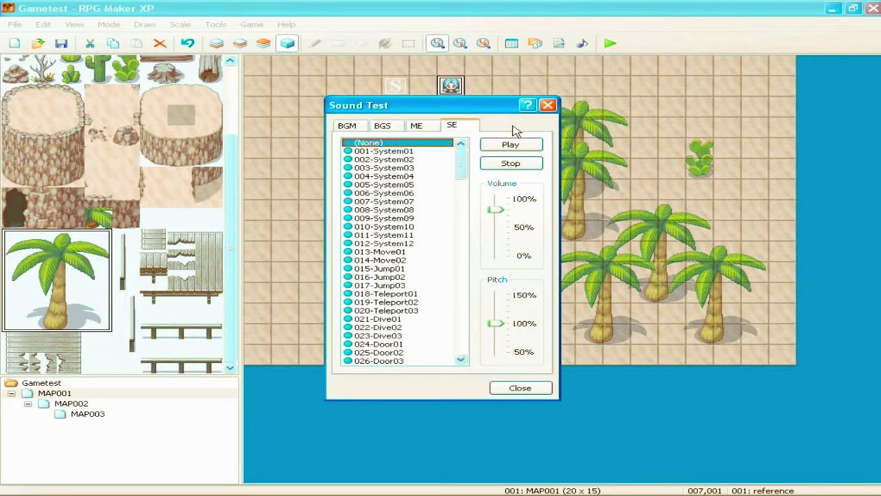
{"action": "left_click", "coordinate": [521, 388]}
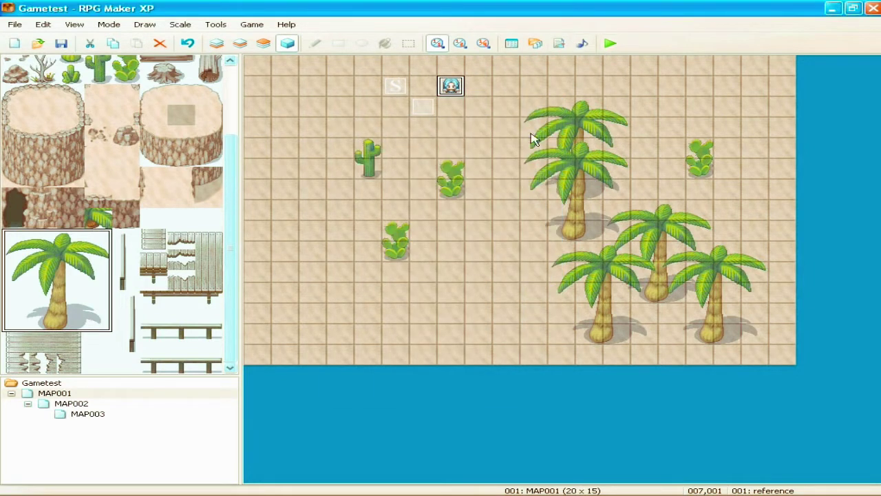
{"action": "left_click", "coordinate": [773, 486]}
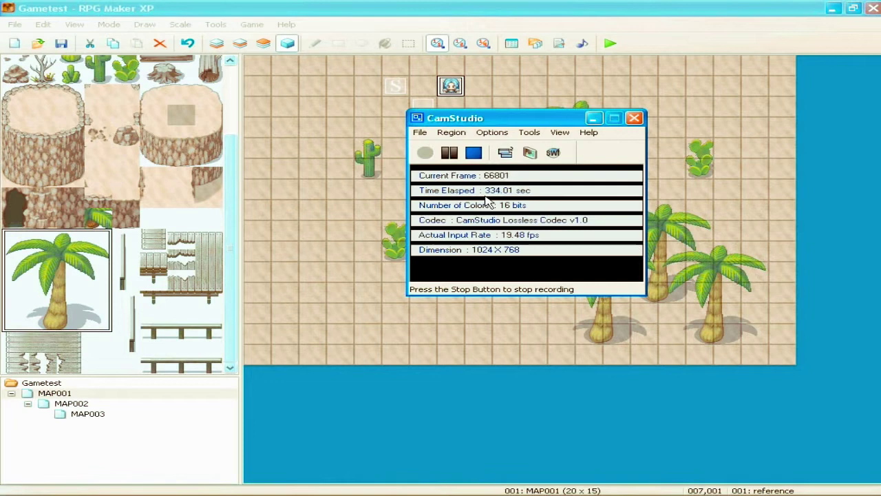
{"action": "left_click", "coordinate": [599, 121]}
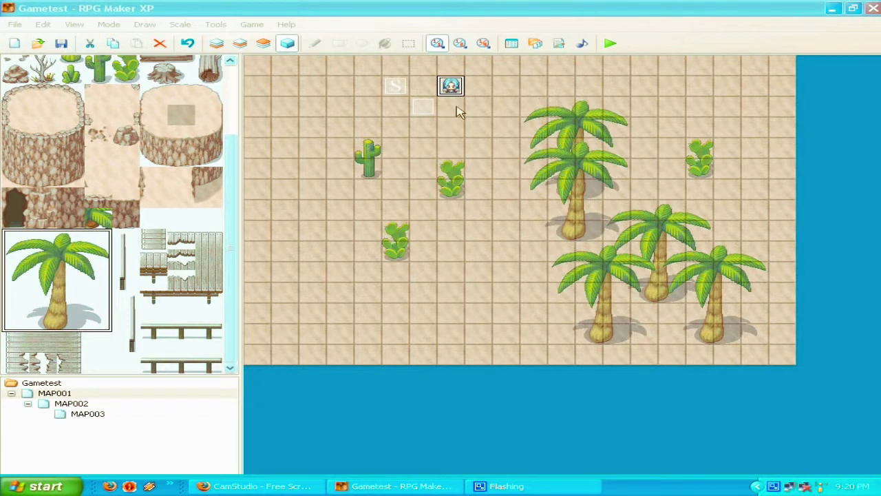
Step: Start a new event with a message on an empty tile, then discard it unfinished
{"action": "right_click", "coordinate": [484, 144]}
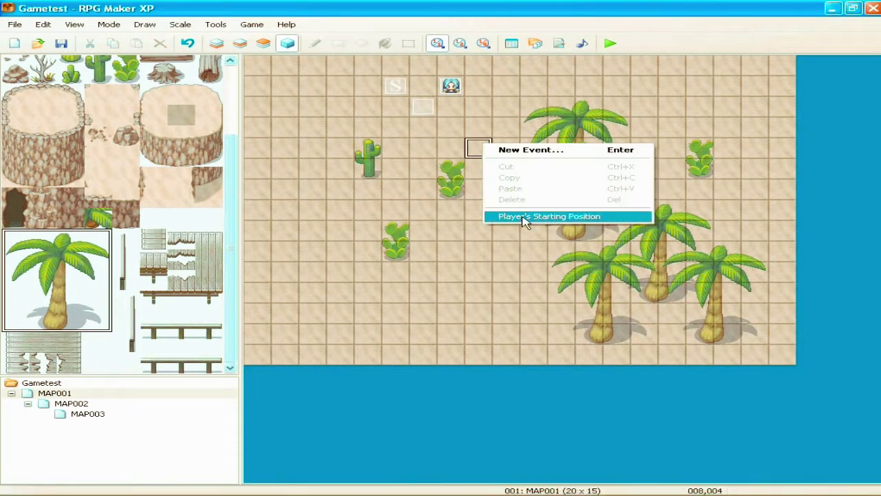
{"action": "left_click", "coordinate": [541, 158]}
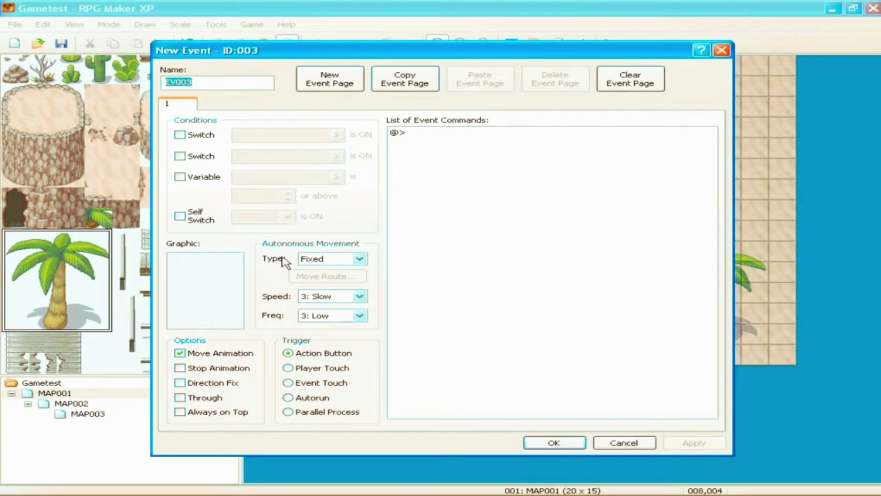
{"action": "double_click", "coordinate": [431, 134]}
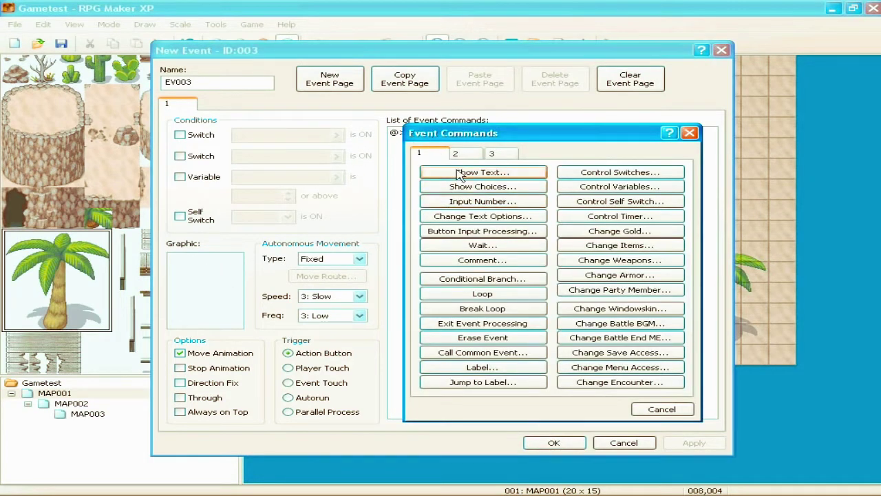
{"action": "left_click", "coordinate": [460, 174]}
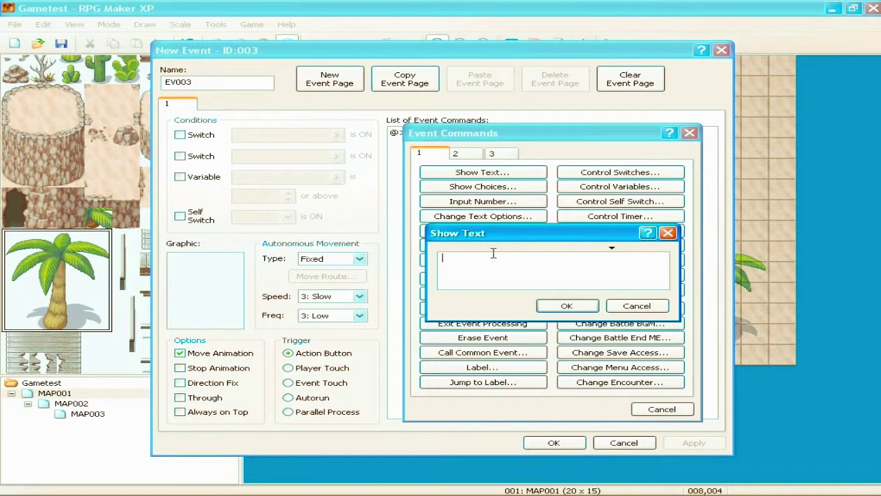
{"action": "left_click", "coordinate": [620, 307]}
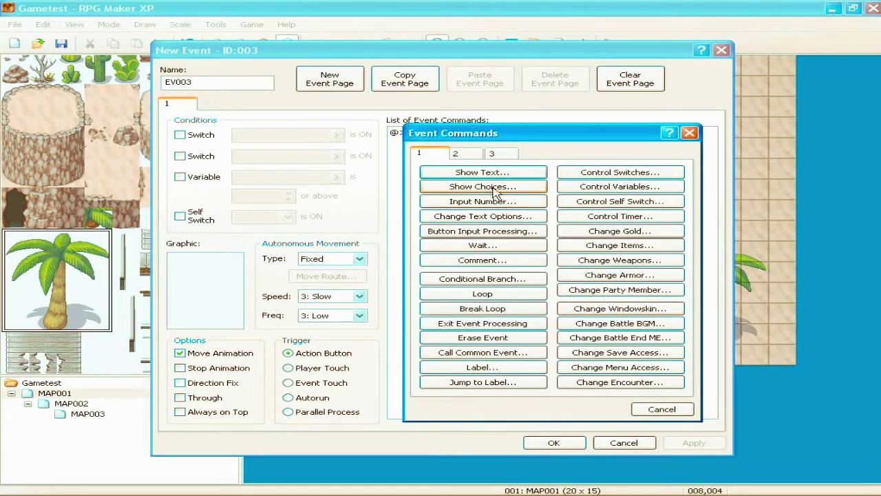
{"action": "left_click", "coordinate": [644, 416]}
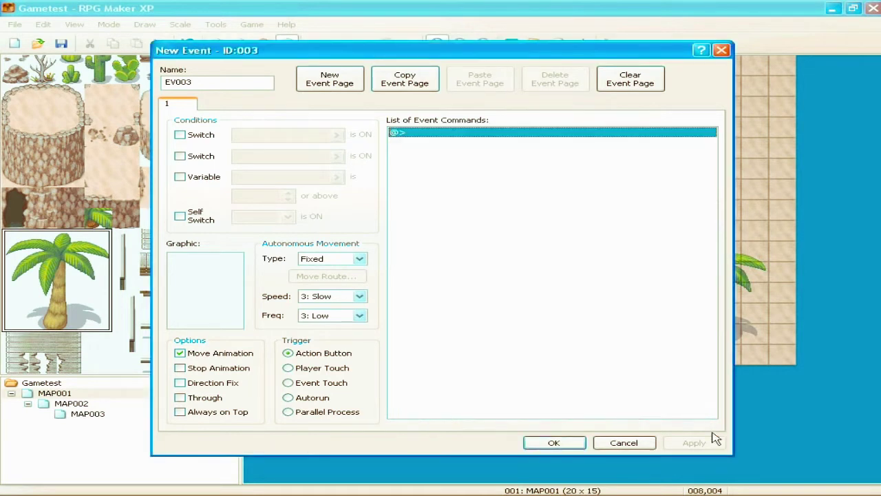
{"action": "left_click", "coordinate": [623, 442]}
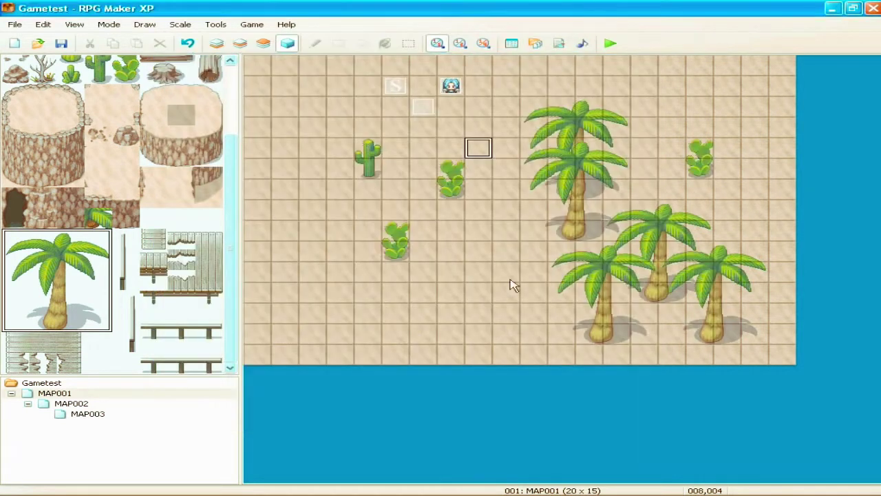
Step: Create event EV003 at 008,006 beside the shrub showing 'You can't leave!' on Player Touch
{"action": "right_click", "coordinate": [485, 194]}
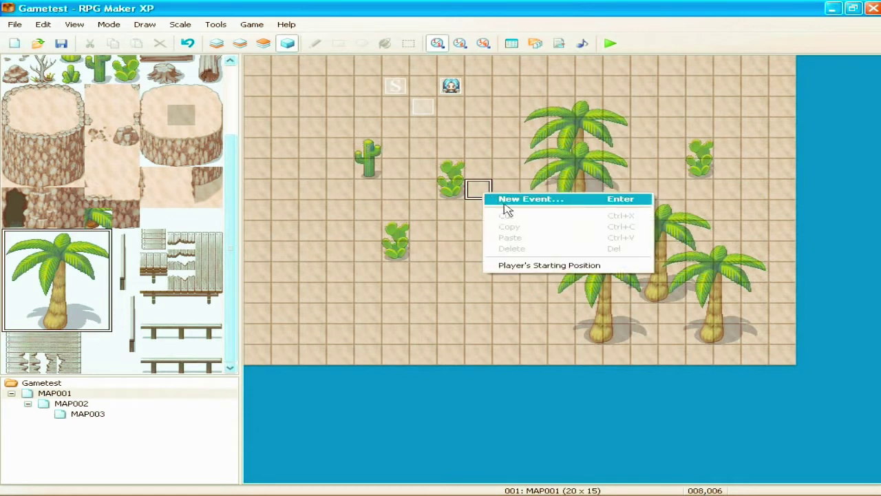
{"action": "left_click", "coordinate": [521, 201]}
{"action": "double_click", "coordinate": [464, 133]}
{"action": "left_click", "coordinate": [467, 173]}
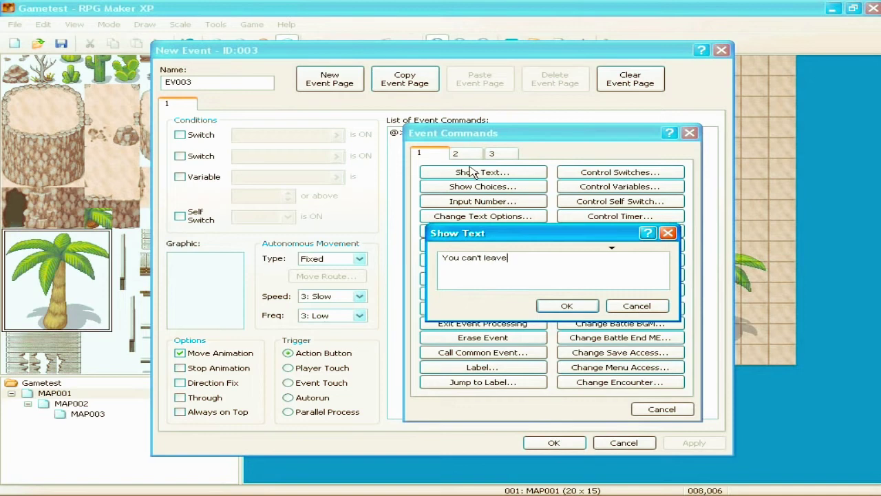
{"action": "left_click", "coordinate": [567, 305]}
{"action": "left_click", "coordinate": [287, 368]}
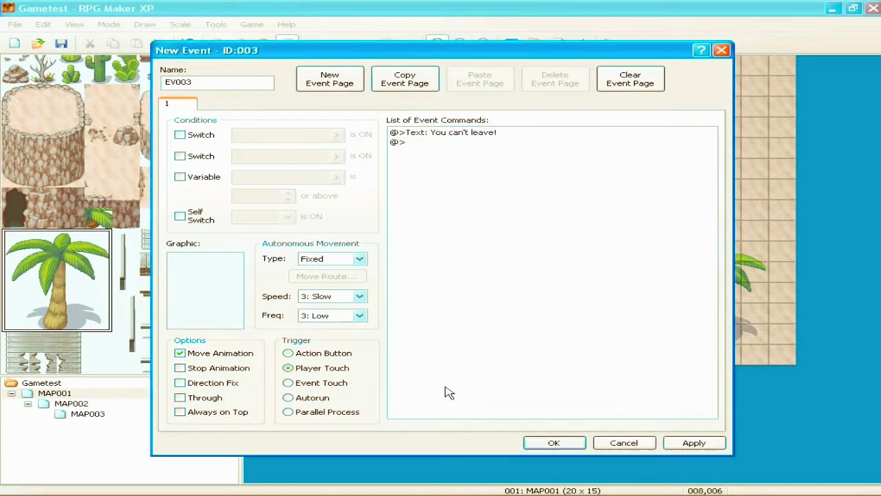
{"action": "left_click", "coordinate": [674, 440]}
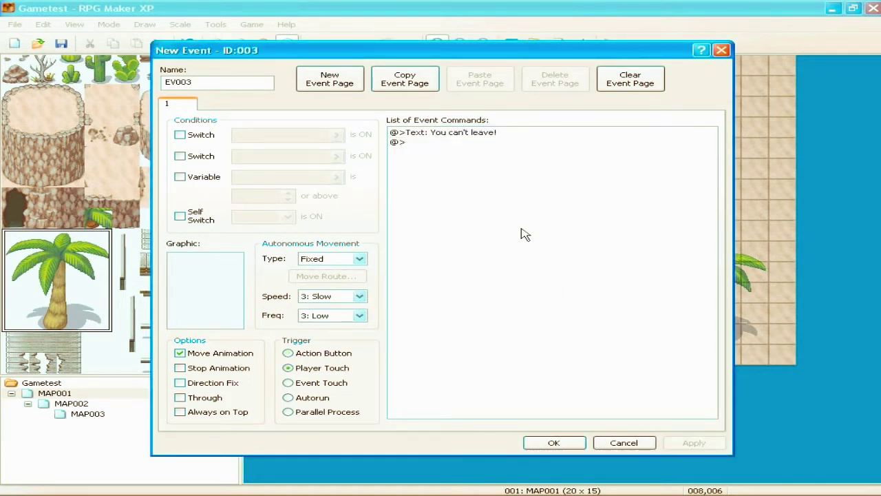
{"action": "left_click", "coordinate": [554, 443]}
Step: Create event EV004 with a Show Choices of 'Yes.' and 'No.', cancel counting as choice 2
{"action": "right_click", "coordinate": [454, 271]}
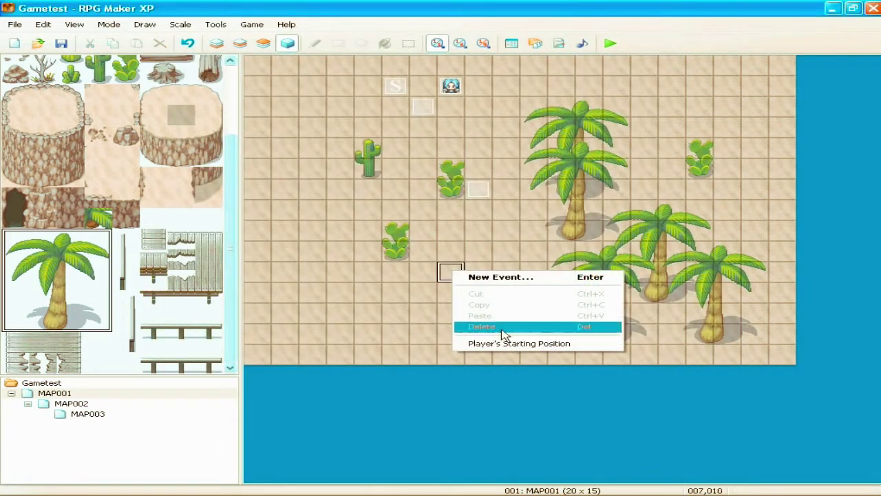
{"action": "key", "text": "Return"}
{"action": "double_click", "coordinate": [435, 132]}
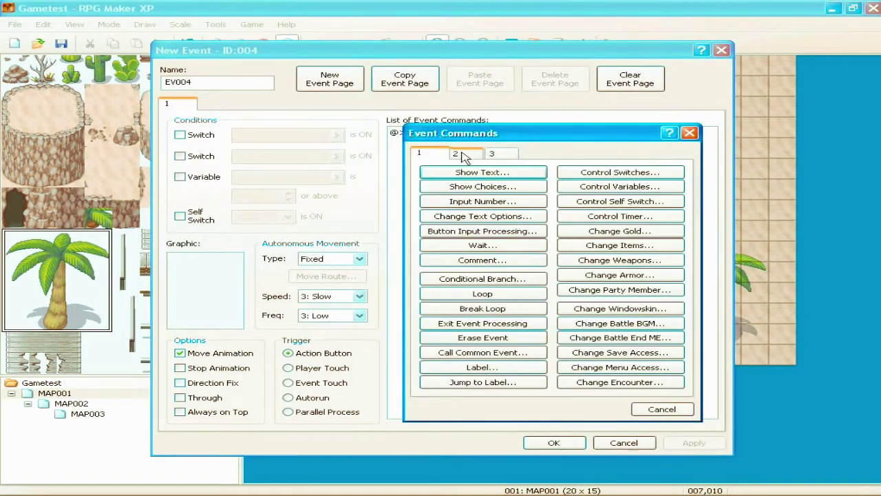
{"action": "left_click", "coordinate": [488, 188]}
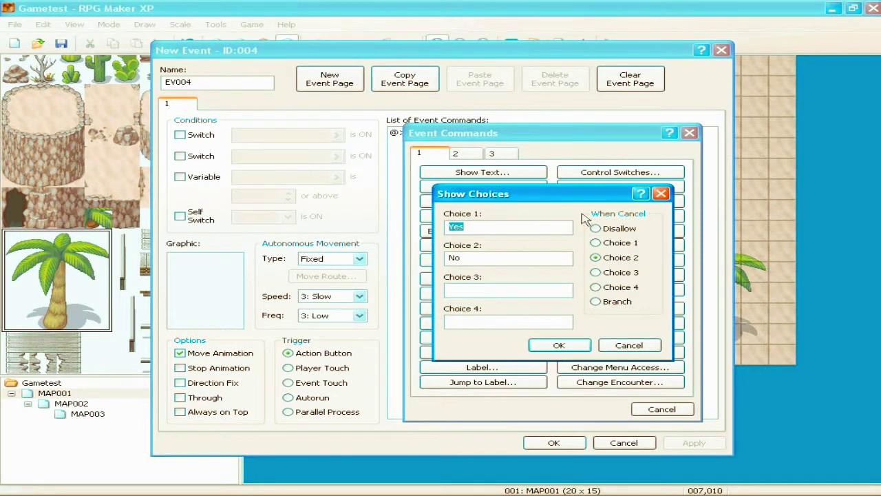
{"action": "left_click", "coordinate": [509, 226]}
{"action": "left_click_drag", "start_coordinate": [626, 344], "coordinate": [508, 255]}
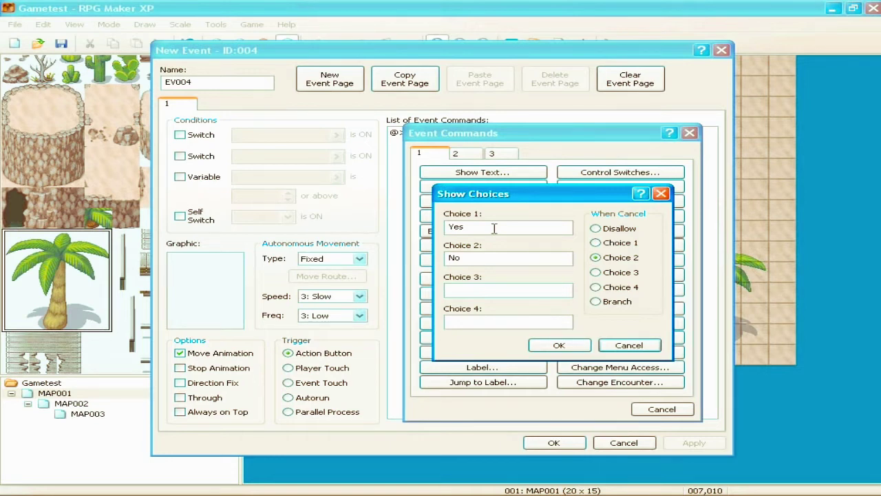
{"action": "left_click", "coordinate": [495, 228]}
{"action": "type", "text": "."}
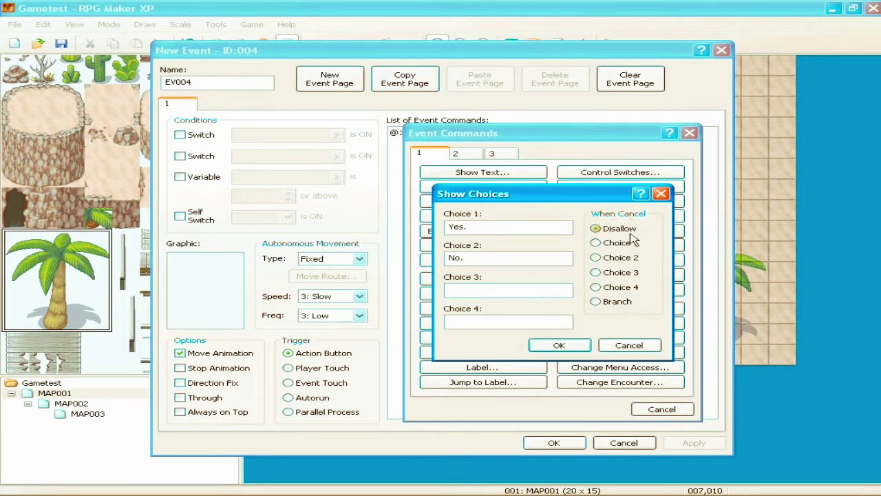
{"action": "left_click", "coordinate": [620, 243]}
{"action": "left_click", "coordinate": [623, 259]}
{"action": "left_click", "coordinate": [574, 344]}
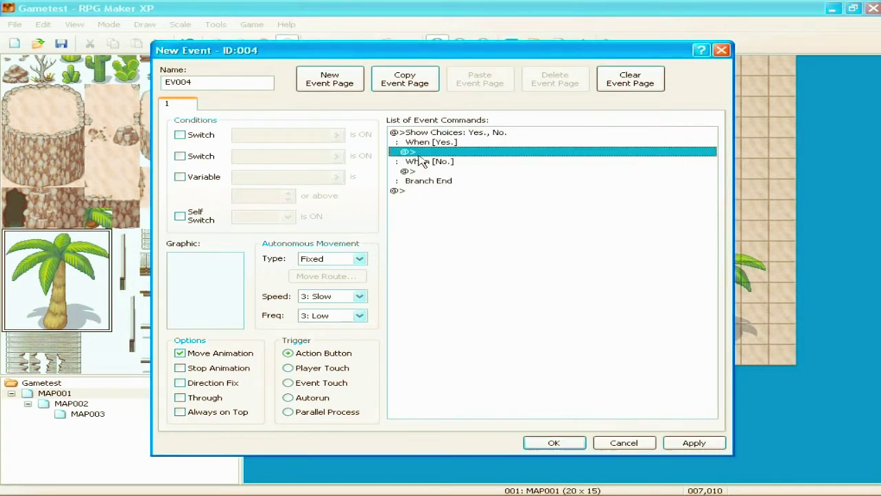
Step: Add the message 'Ok, go find my treasure chest.' under the Yes. branch
{"action": "left_click", "coordinate": [423, 169]}
{"action": "left_click", "coordinate": [426, 162]}
{"action": "left_click", "coordinate": [427, 157]}
{"action": "left_click", "coordinate": [428, 161]}
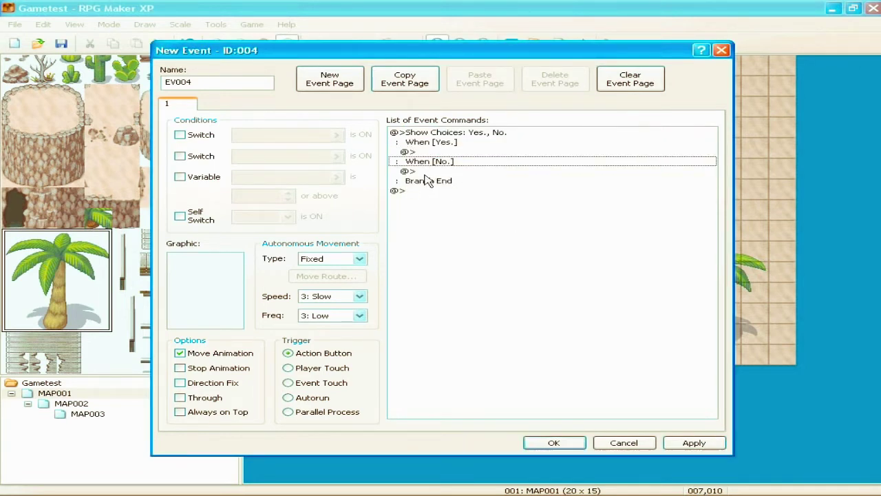
{"action": "left_click", "coordinate": [431, 154]}
{"action": "left_click", "coordinate": [429, 171]}
{"action": "left_click", "coordinate": [432, 153]}
{"action": "double_click", "coordinate": [431, 152]}
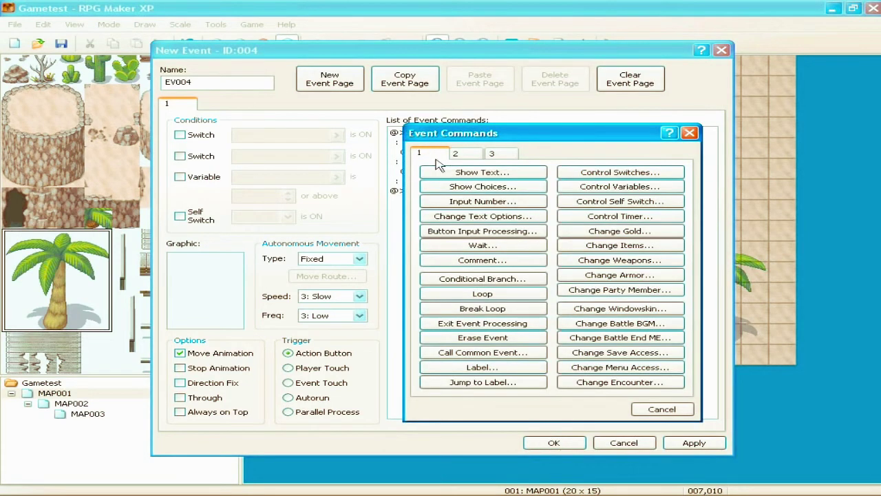
{"action": "left_click", "coordinate": [441, 171]}
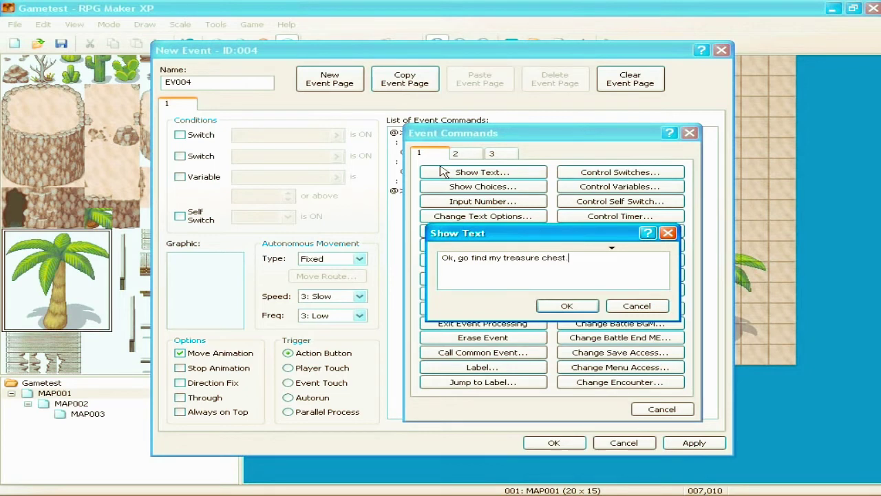
{"action": "left_click", "coordinate": [567, 305]}
Step: Add the message 'Hey screw you buddy.' under the No. branch
{"action": "right_click", "coordinate": [439, 182]}
{"action": "left_click", "coordinate": [467, 183]}
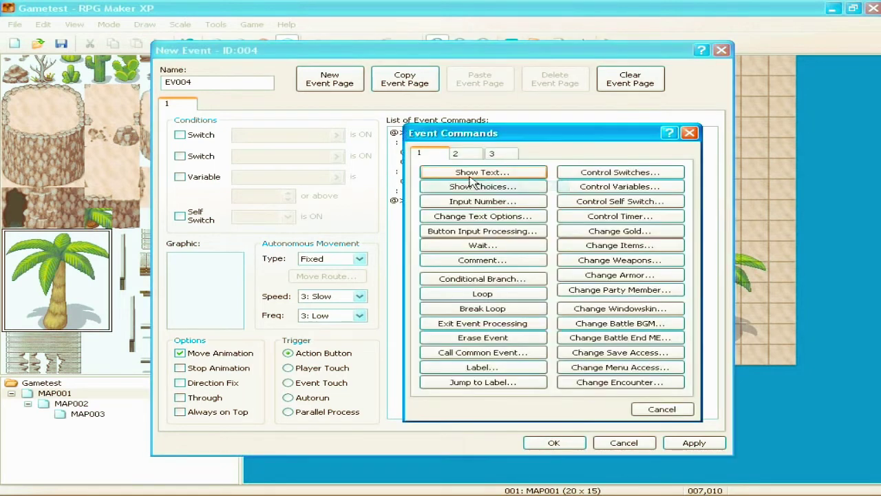
{"action": "left_click", "coordinate": [462, 173]}
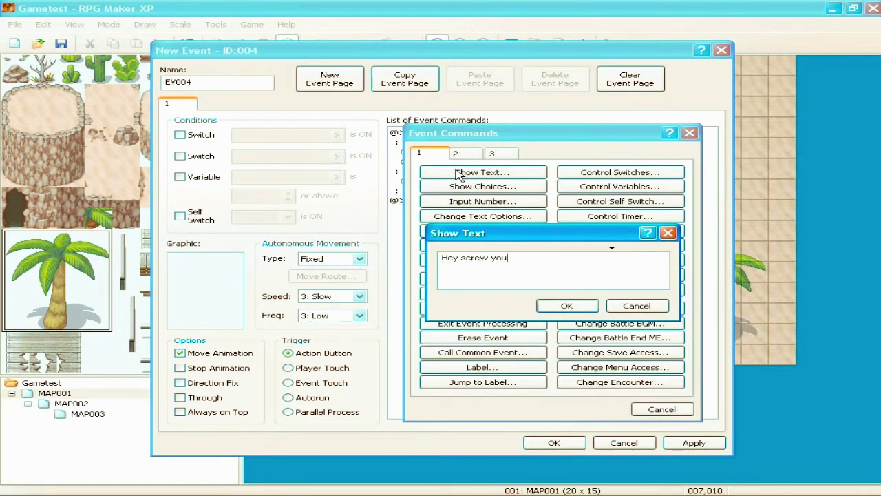
{"action": "left_click", "coordinate": [567, 305]}
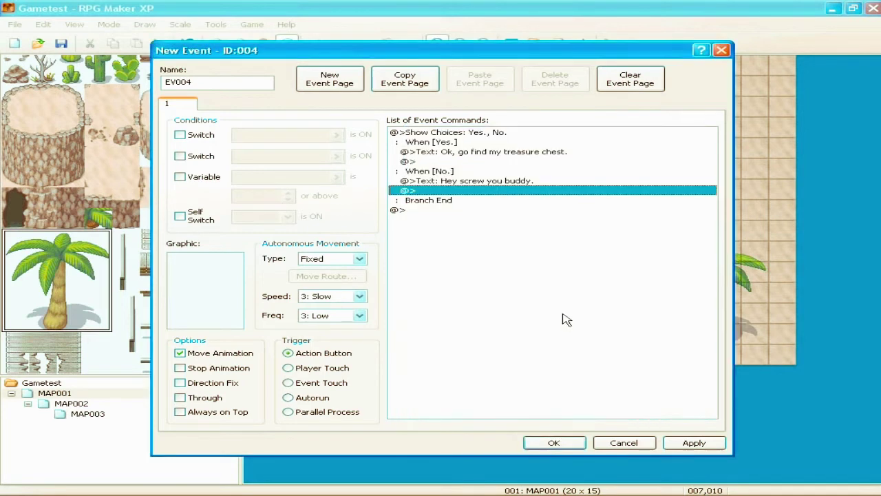
{"action": "right_click", "coordinate": [431, 210]}
{"action": "left_click", "coordinate": [460, 214]}
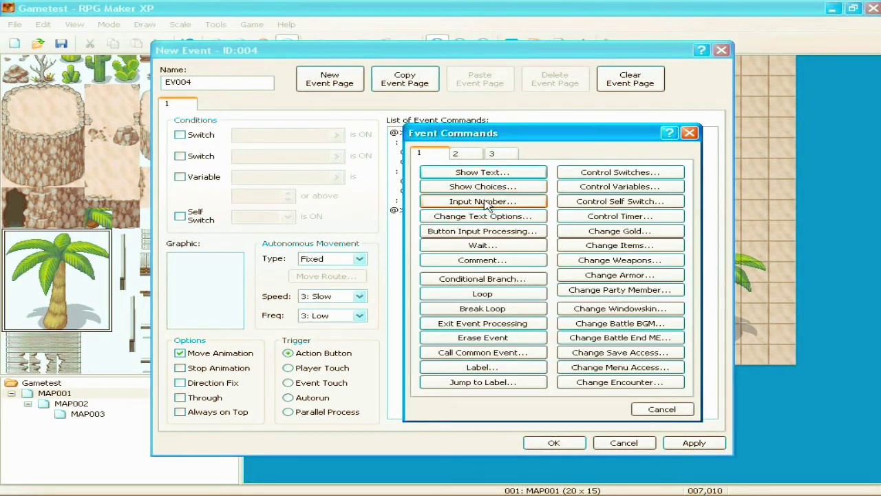
{"action": "left_click", "coordinate": [485, 202]}
{"action": "left_click", "coordinate": [562, 271]}
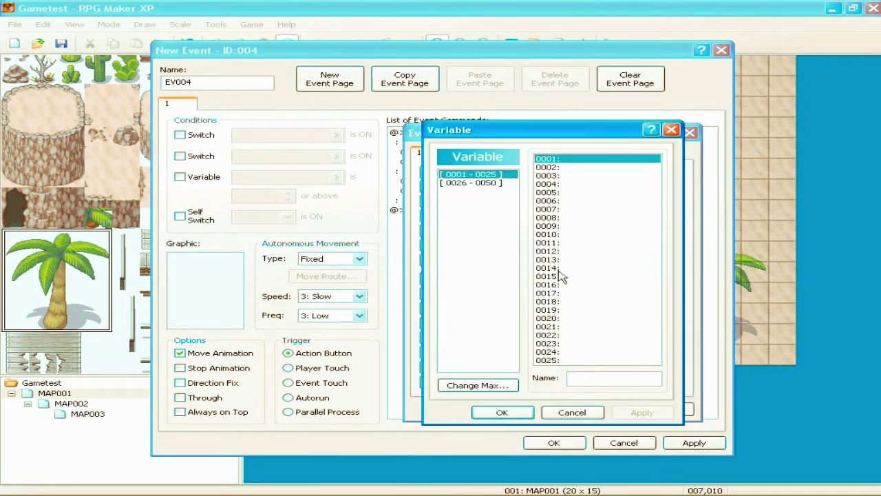
{"action": "left_click", "coordinate": [572, 412]}
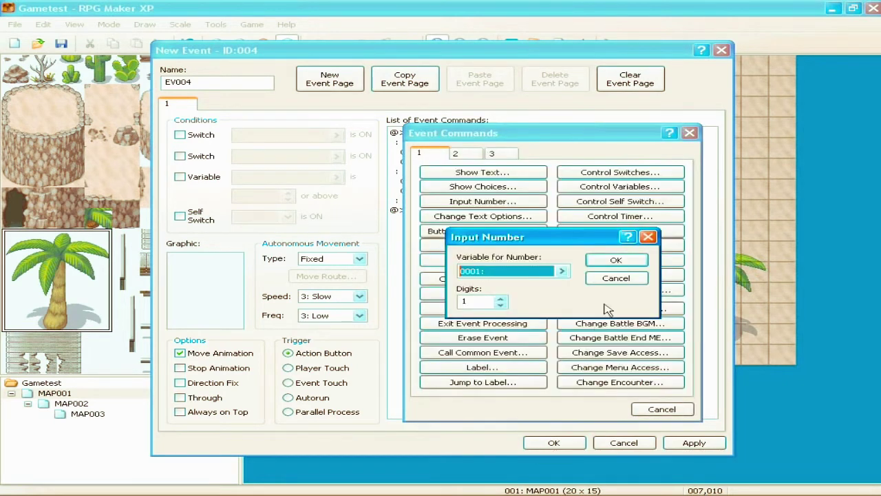
{"action": "left_click", "coordinate": [609, 284]}
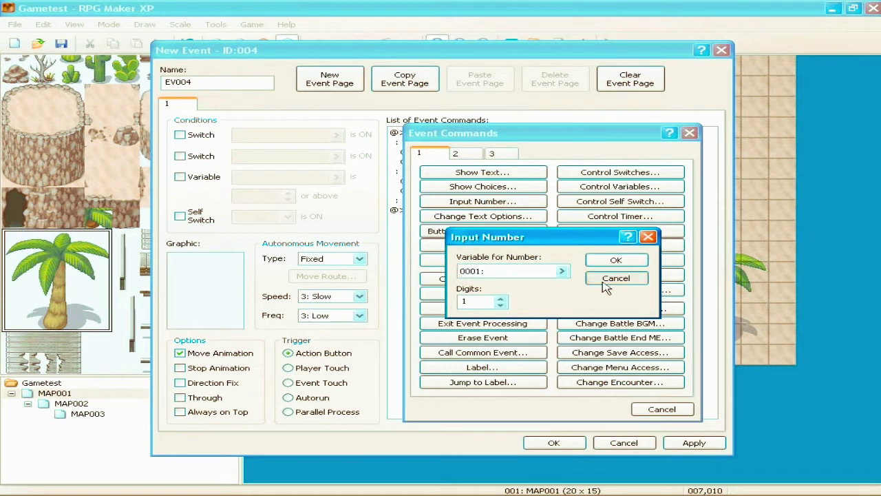
{"action": "left_click", "coordinate": [516, 218]}
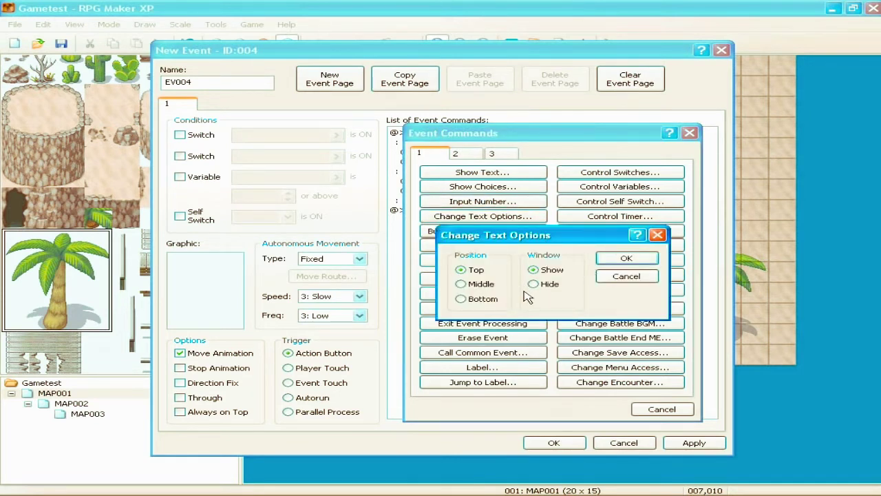
{"action": "left_click", "coordinate": [485, 283]}
{"action": "left_click", "coordinate": [488, 299]}
{"action": "left_click", "coordinate": [550, 283]}
{"action": "left_click", "coordinate": [623, 276]}
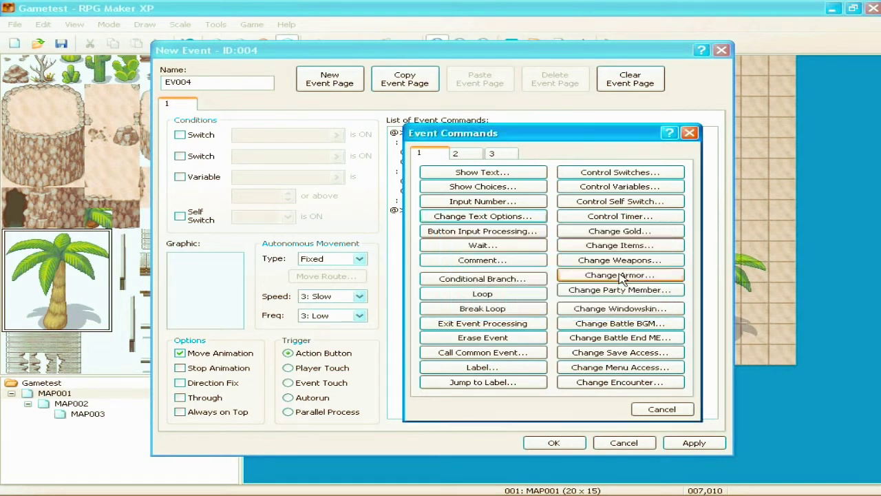
{"action": "left_click", "coordinate": [513, 232]}
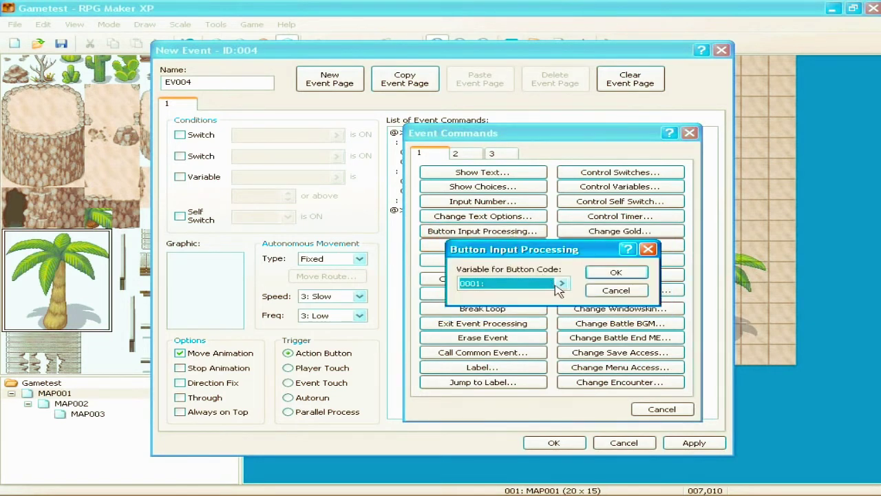
{"action": "left_click", "coordinate": [559, 281]}
{"action": "left_click", "coordinate": [571, 413]}
{"action": "left_click", "coordinate": [615, 289]}
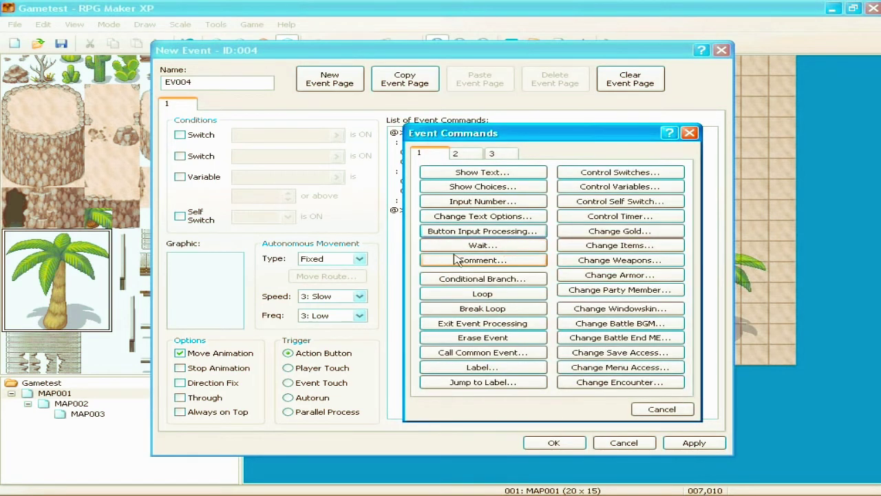
{"action": "left_click", "coordinate": [472, 247]}
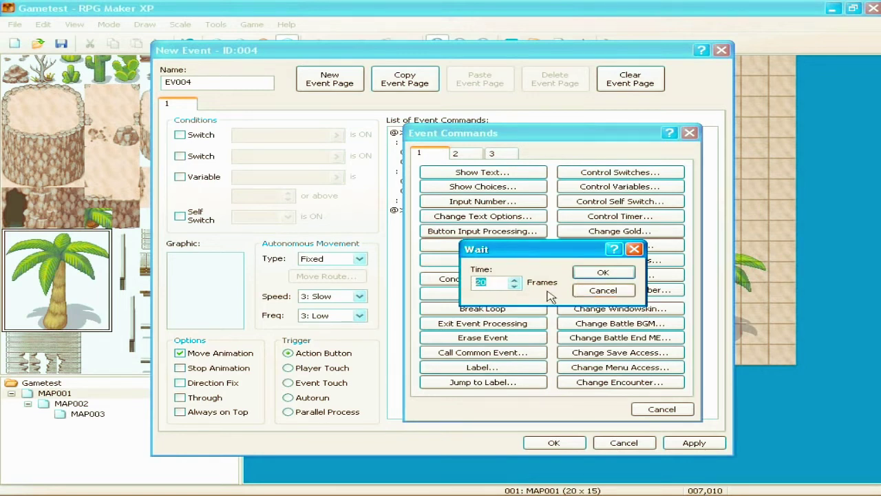
{"action": "left_click", "coordinate": [584, 290]}
{"action": "left_click", "coordinate": [496, 263]}
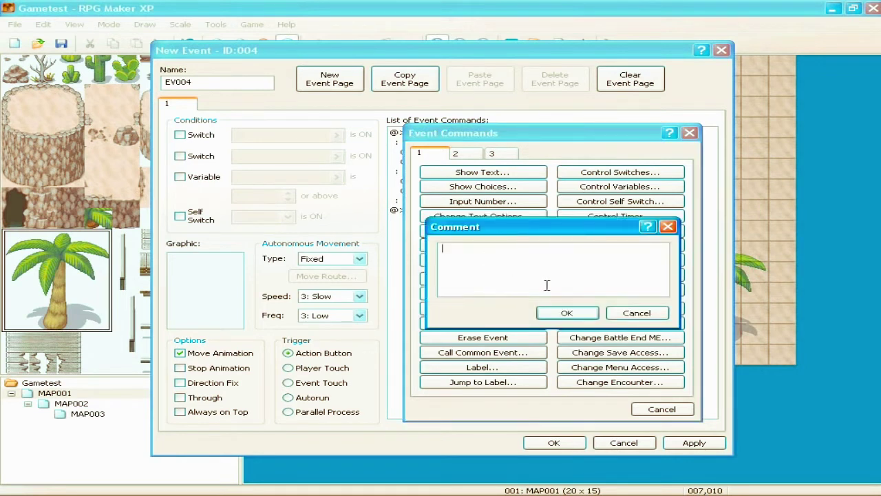
{"action": "left_click", "coordinate": [624, 312]}
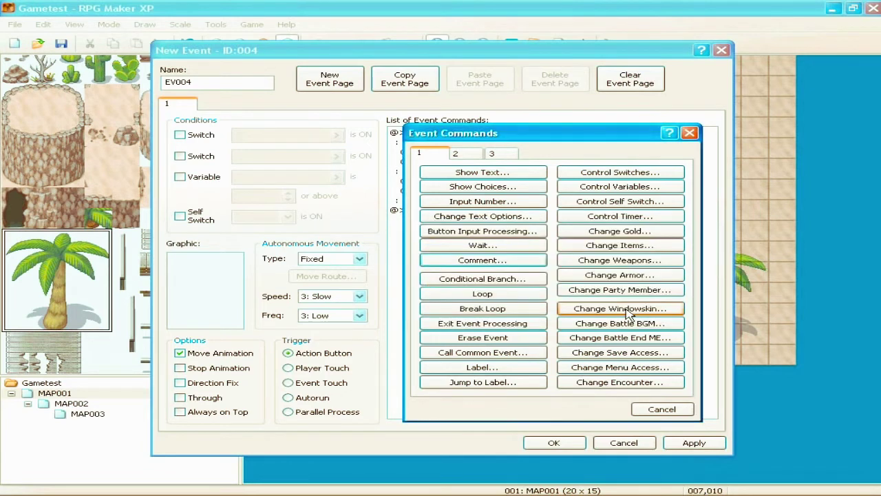
{"action": "left_click", "coordinate": [525, 283]}
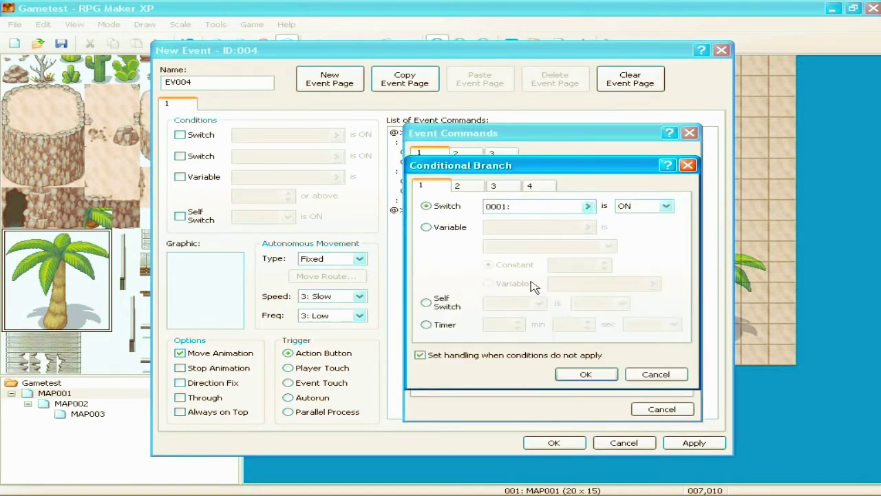
{"action": "left_click", "coordinate": [427, 227]}
{"action": "left_click", "coordinate": [632, 373]}
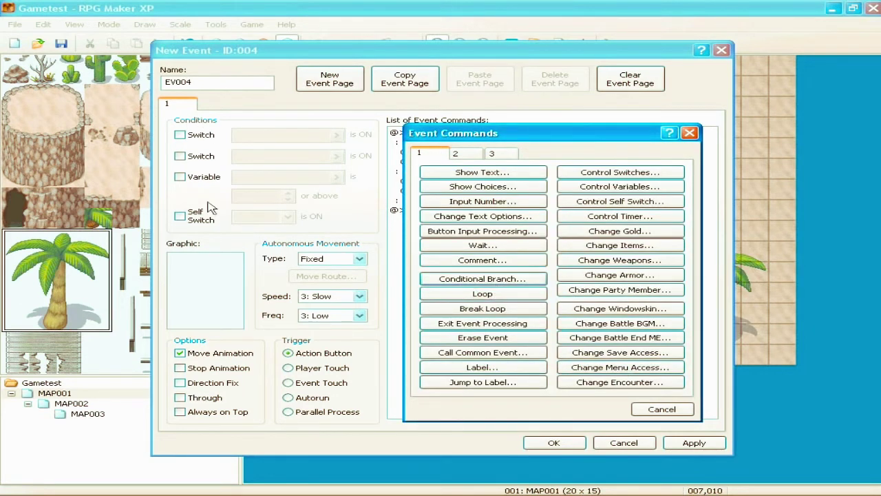
Step: Insert and delete a Loop block, then add an Exit Event Processing command
{"action": "left_click", "coordinate": [527, 295]}
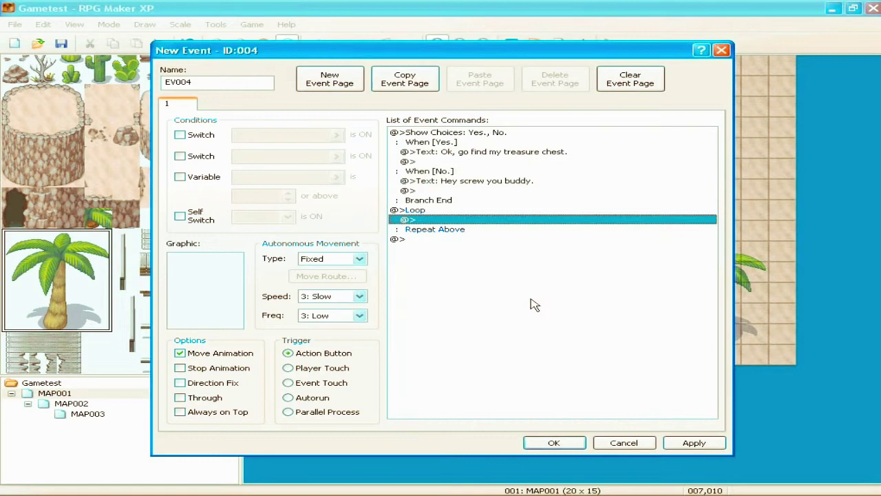
{"action": "left_click", "coordinate": [417, 211]}
{"action": "key", "text": "Delete"}
{"action": "double_click", "coordinate": [419, 211]}
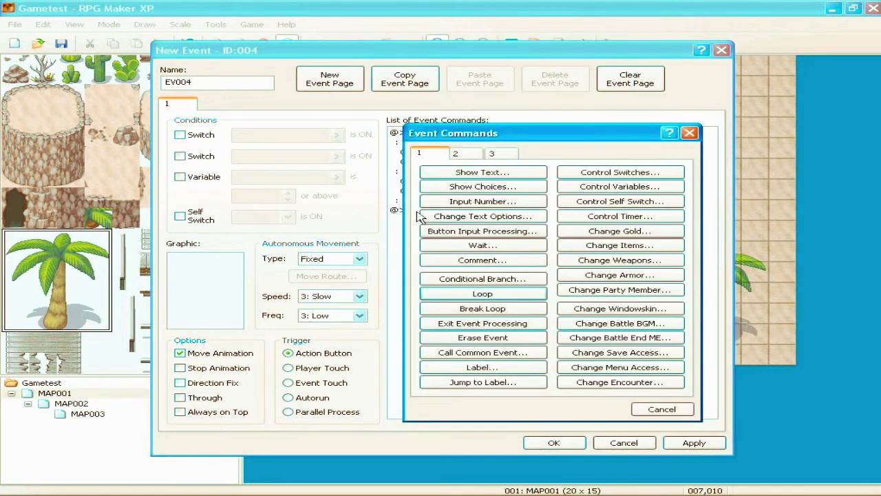
{"action": "left_click", "coordinate": [468, 323]}
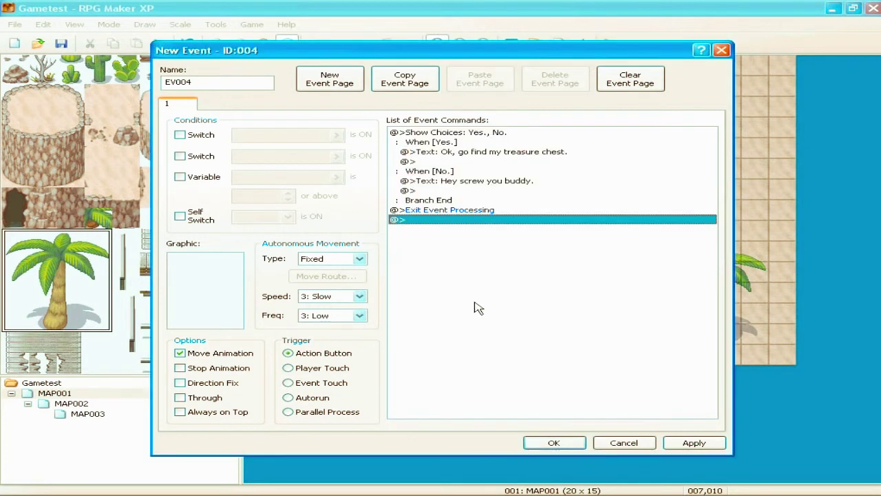
{"action": "left_click", "coordinate": [456, 212]}
Step: Preview the Call Common Event, Label and Jump to Label commands, cancelling each
{"action": "double_click", "coordinate": [456, 219]}
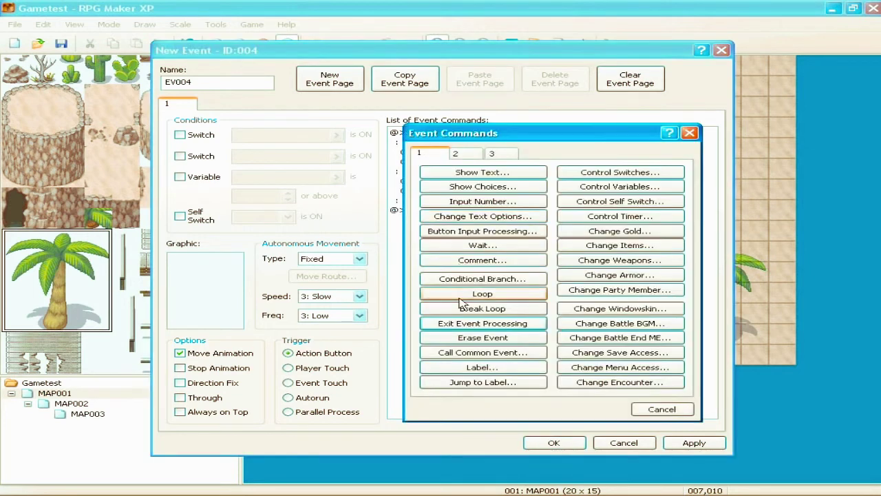
{"action": "left_click", "coordinate": [508, 353]}
{"action": "left_click", "coordinate": [606, 292]}
{"action": "left_click", "coordinate": [508, 369]}
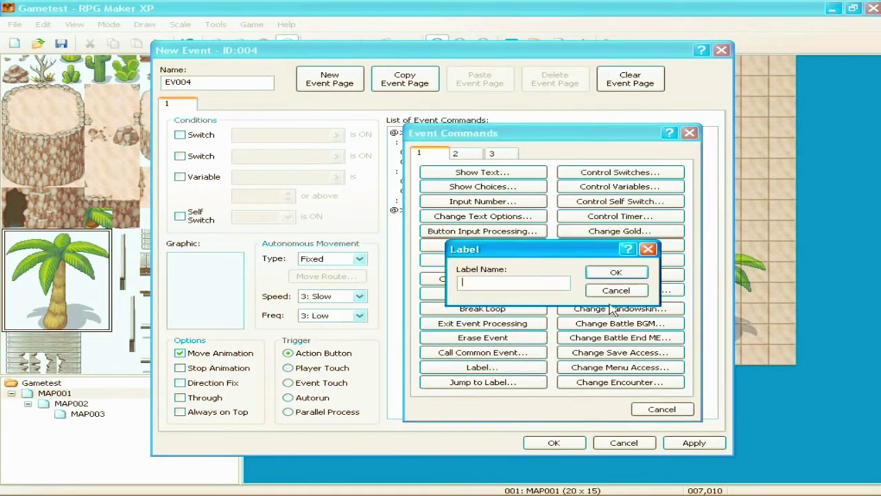
{"action": "left_click", "coordinate": [616, 290]}
{"action": "left_click", "coordinate": [503, 382]}
{"action": "left_click", "coordinate": [616, 290]}
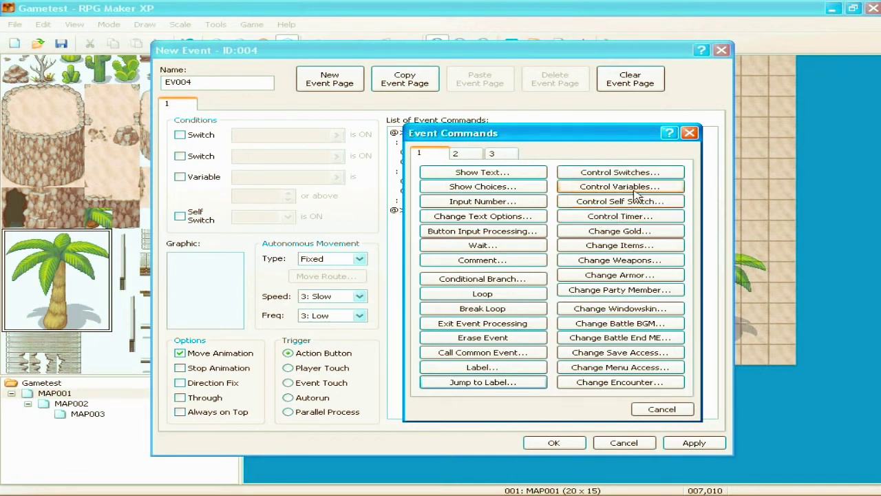
Step: Preview the Timer and Change Gold settings, then cancel without adding them
{"action": "left_click", "coordinate": [644, 219]}
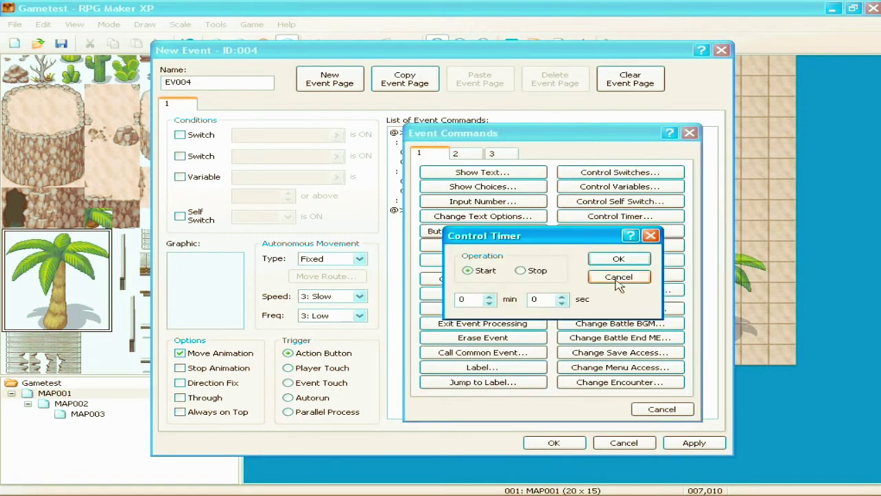
{"action": "left_click", "coordinate": [619, 278]}
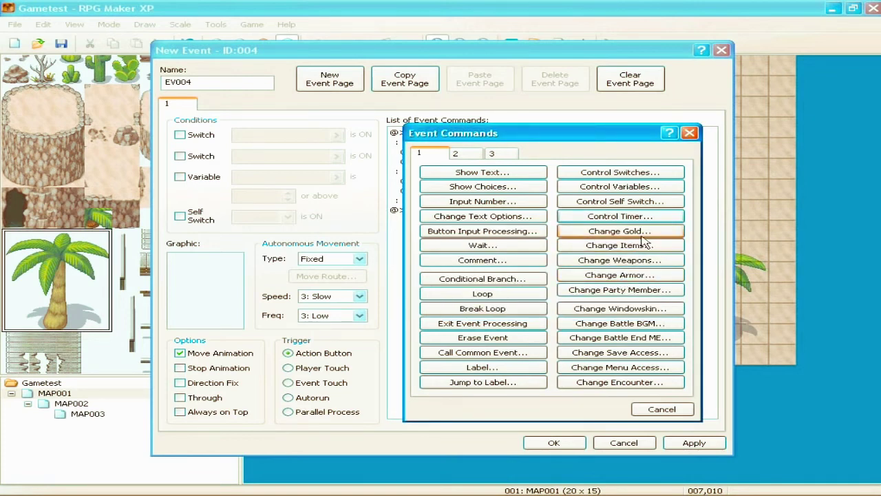
{"action": "left_click", "coordinate": [643, 236]}
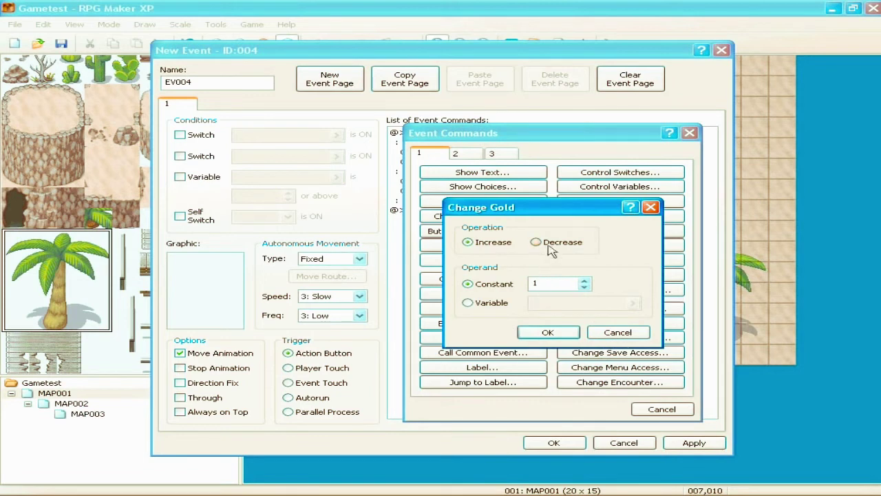
{"action": "left_click", "coordinate": [583, 281]}
{"action": "left_click", "coordinate": [583, 281]}
{"action": "left_click", "coordinate": [583, 281]}
{"action": "left_click", "coordinate": [583, 281]}
{"action": "left_click", "coordinate": [555, 243]}
{"action": "left_click", "coordinate": [616, 332]}
Step: Add a Change Items command giving the player 1 Seed of Agility
{"action": "left_click", "coordinate": [615, 250]}
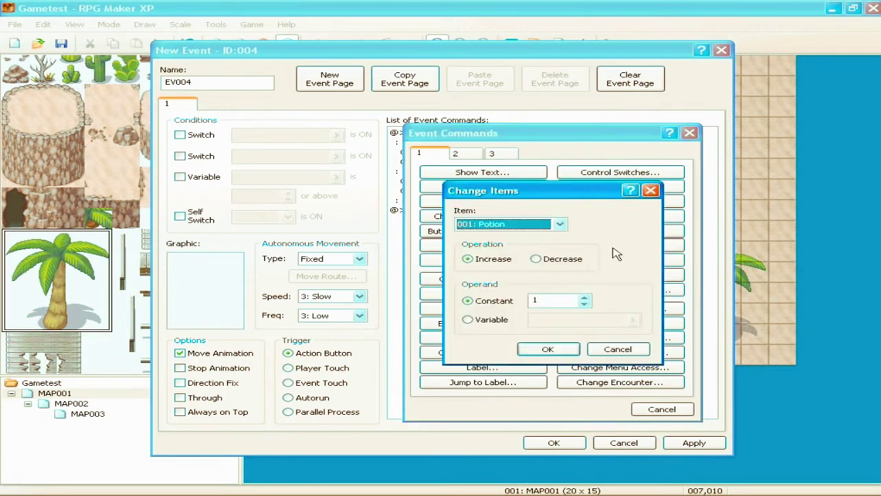
{"action": "left_click", "coordinate": [560, 224]}
{"action": "left_click", "coordinate": [518, 196]}
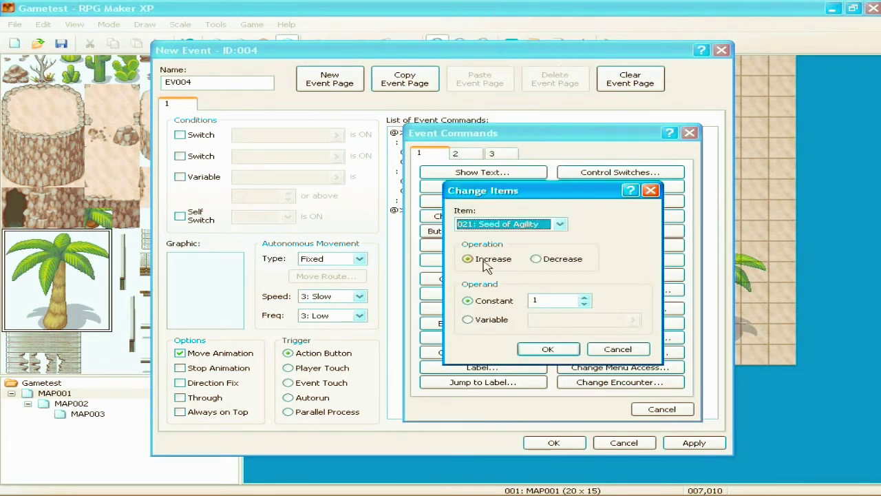
{"action": "left_click", "coordinate": [548, 349]}
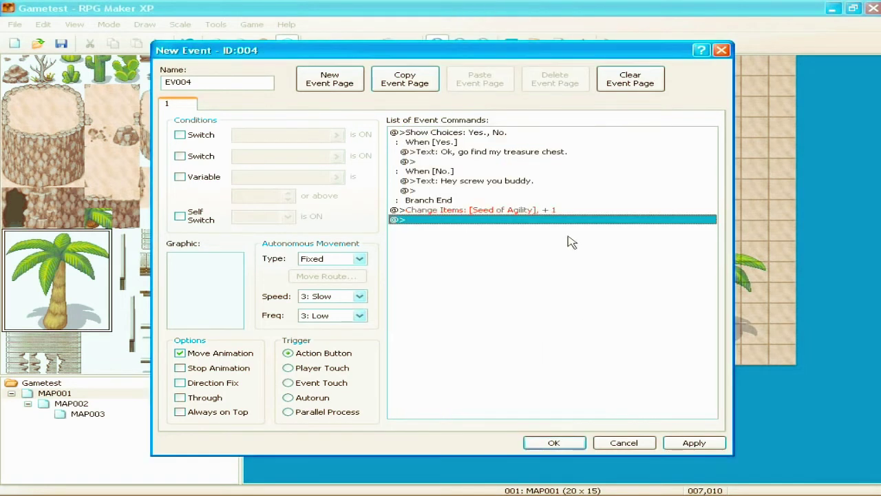
Step: Insert a command on the empty line and preview Change Weapons, then cancel
{"action": "right_click", "coordinate": [525, 225]}
{"action": "left_click", "coordinate": [541, 226]}
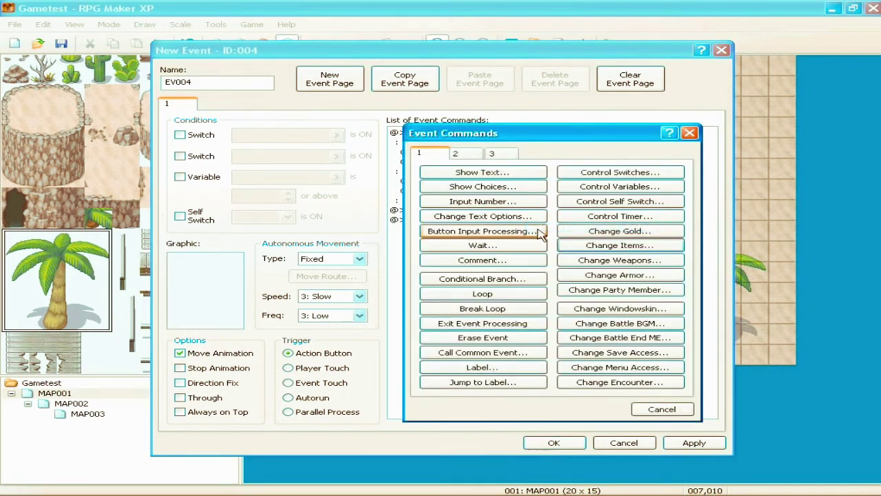
{"action": "left_click", "coordinate": [617, 264]}
{"action": "left_click", "coordinate": [598, 347]}
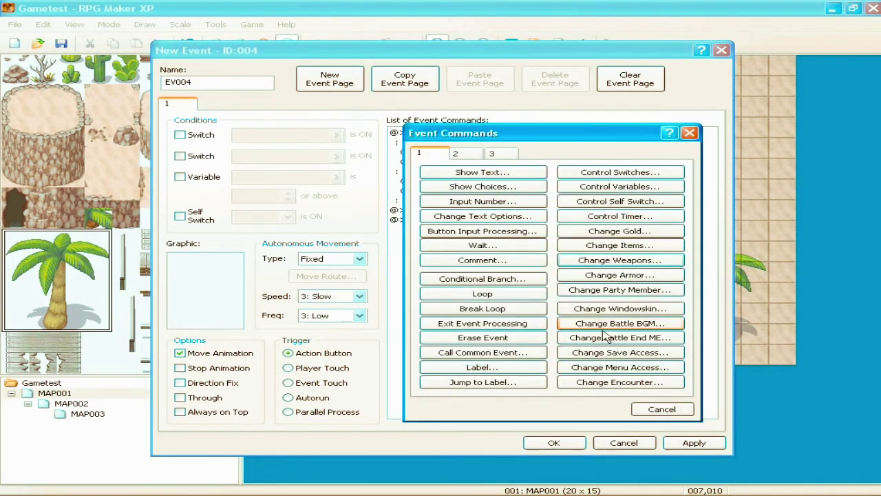
Step: Preview Change Party Member options, then cancel and close the command list unchanged
{"action": "left_click", "coordinate": [635, 294]}
{"action": "left_click", "coordinate": [562, 255]}
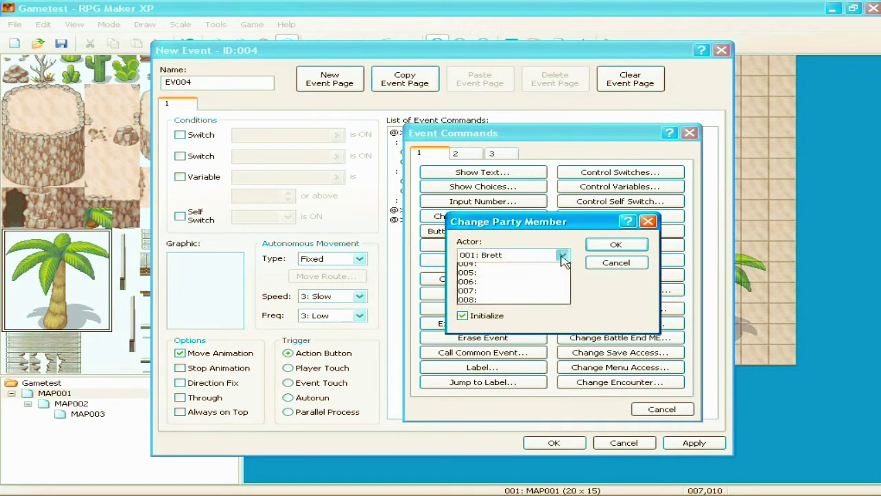
{"action": "left_click", "coordinate": [523, 268]}
{"action": "left_click", "coordinate": [518, 290]}
{"action": "left_click", "coordinate": [470, 290]}
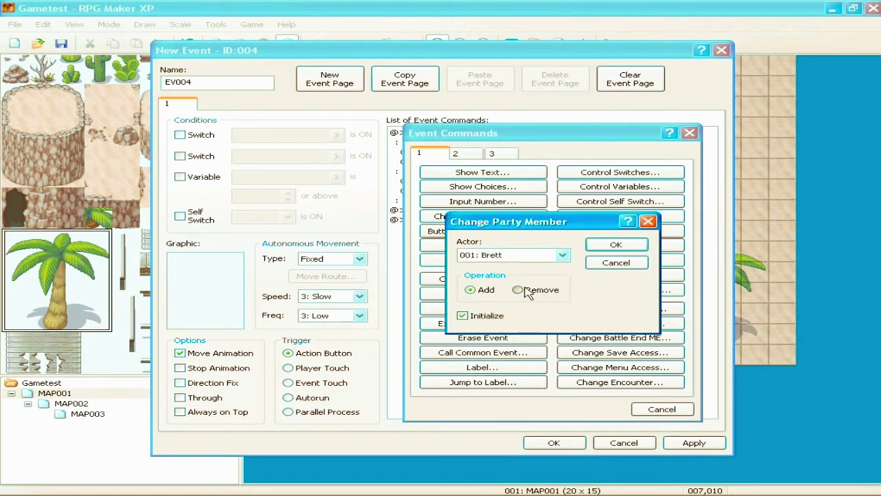
{"action": "left_click", "coordinate": [517, 290]}
{"action": "left_click", "coordinate": [616, 263]}
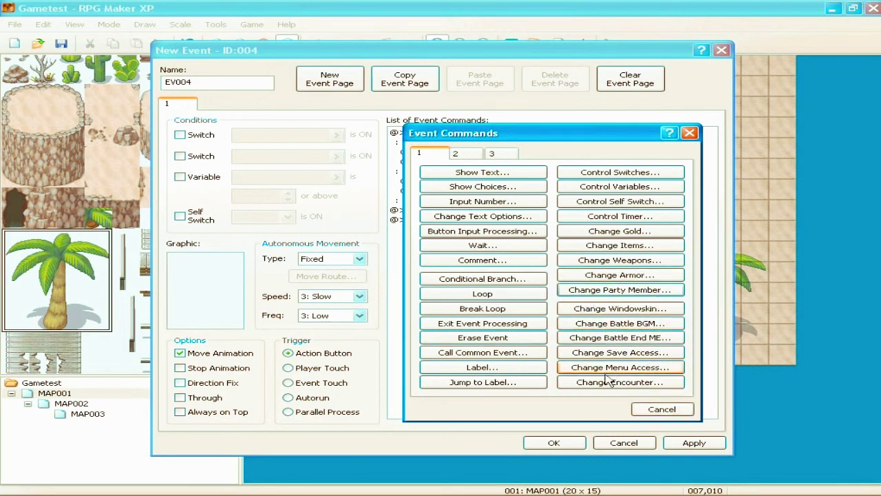
{"action": "left_click", "coordinate": [661, 409]}
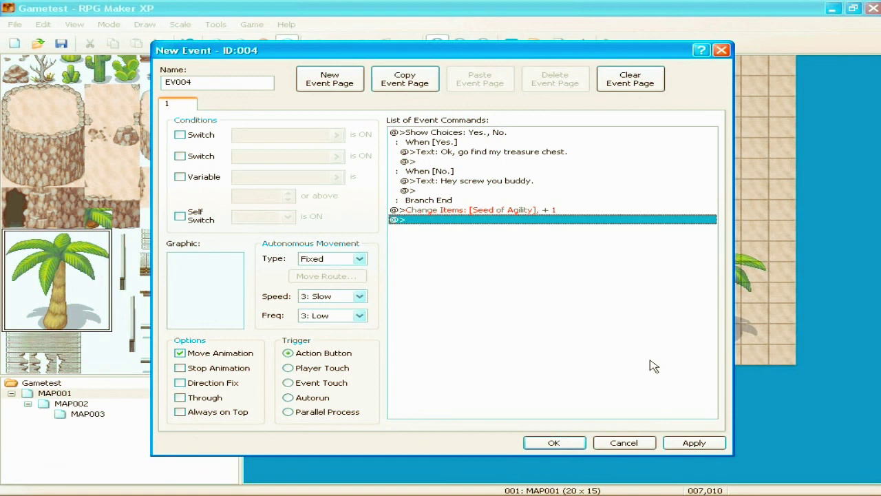
Step: Confirm EV004 and close the event editor, returning to MAP001
{"action": "left_click", "coordinate": [555, 442]}
{"action": "right_click", "coordinate": [774, 486]}
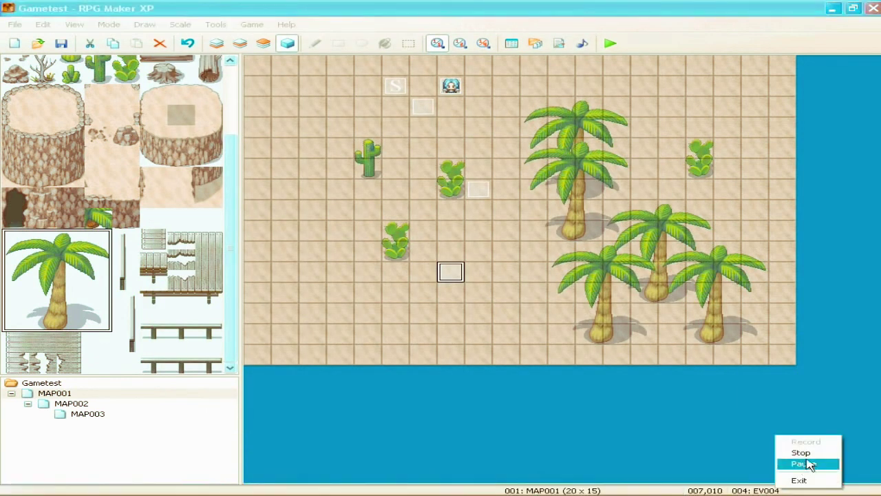
{"action": "left_click", "coordinate": [772, 482]}
{"action": "double_click", "coordinate": [774, 485]}
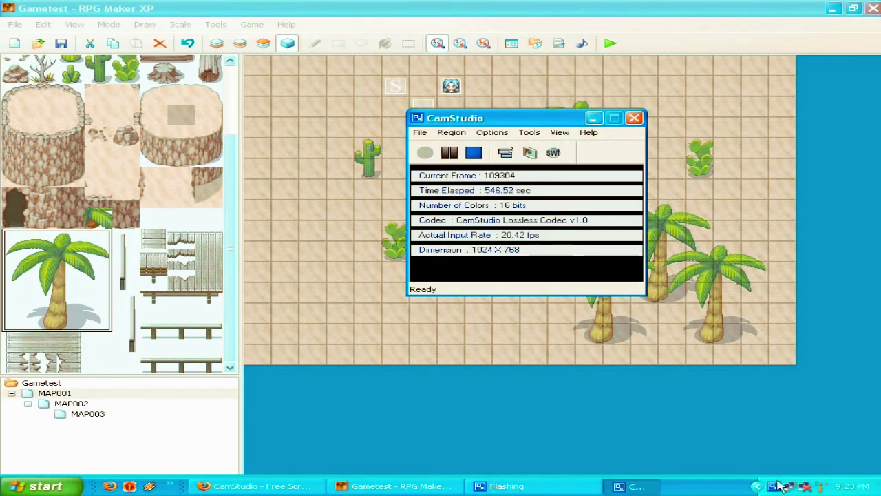